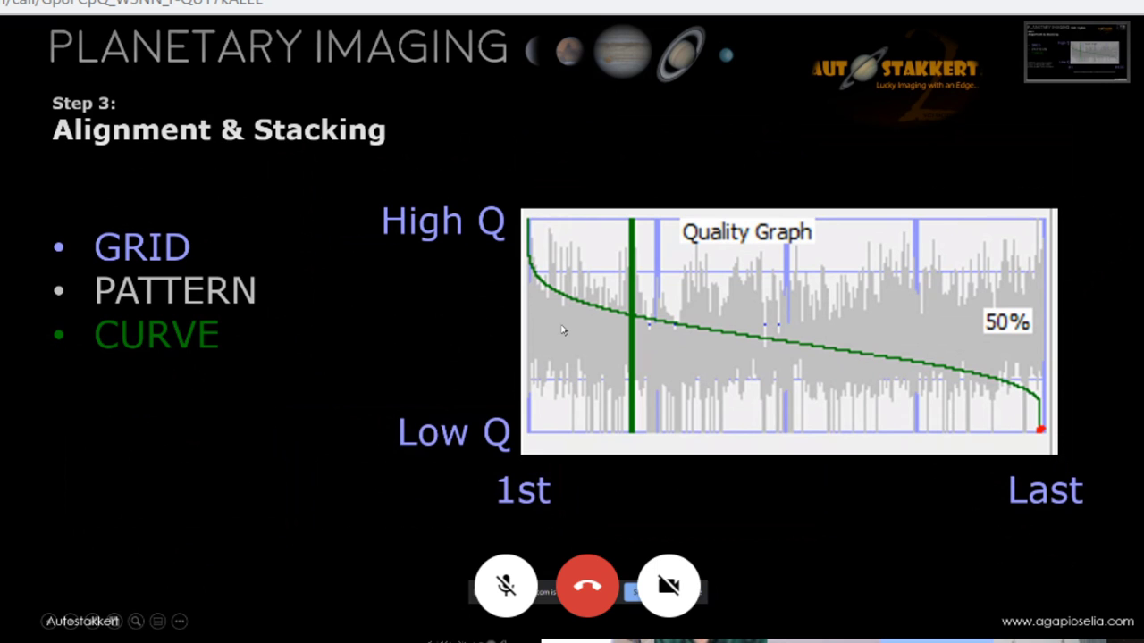
Reveal the pattern and curve explanations on the Quality Graph slide, and end the slide show.
left_click(563, 331)
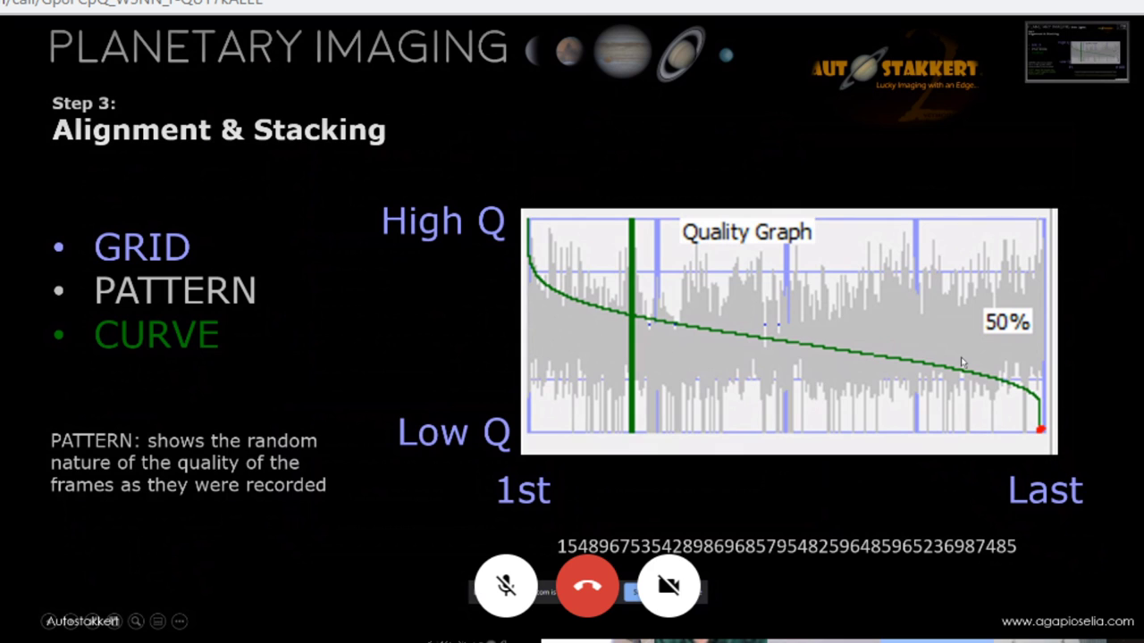
left_click(605, 339)
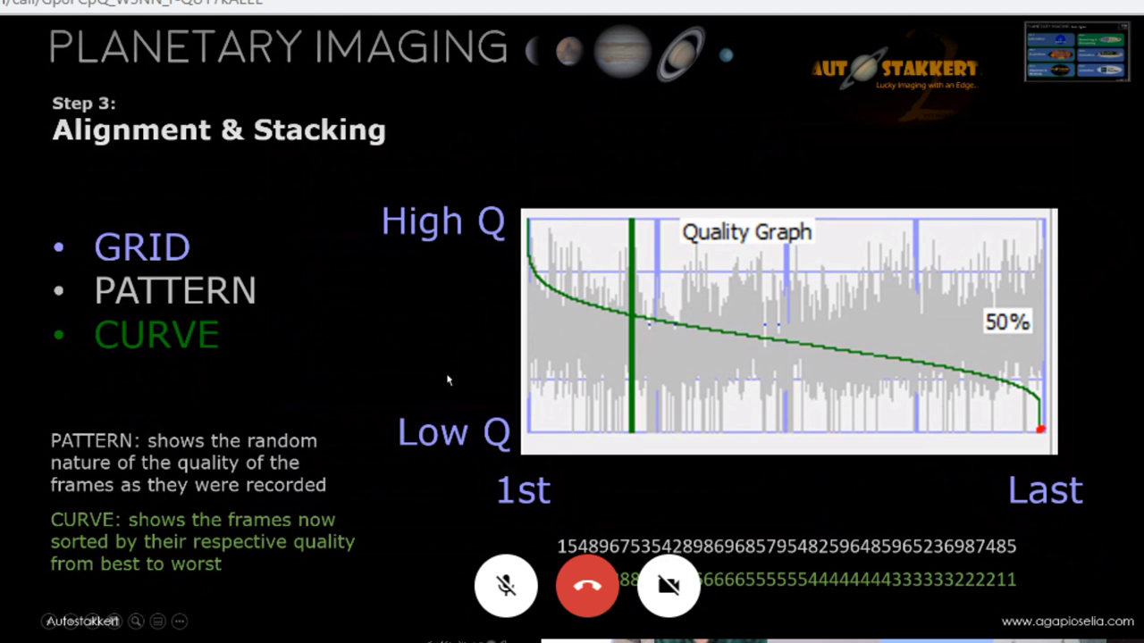
key("Escape")
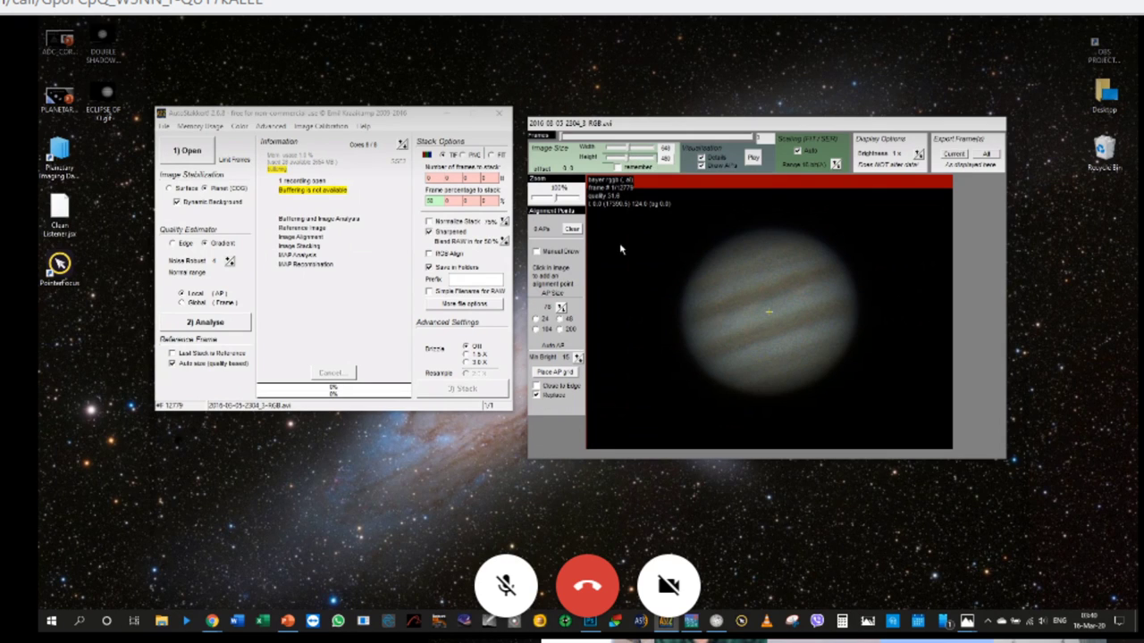
Crop the image size to 368 by 376 around Jupiter, and preview the recording's frames, returning to the first one.
left_click_drag(628, 150, 622, 161)
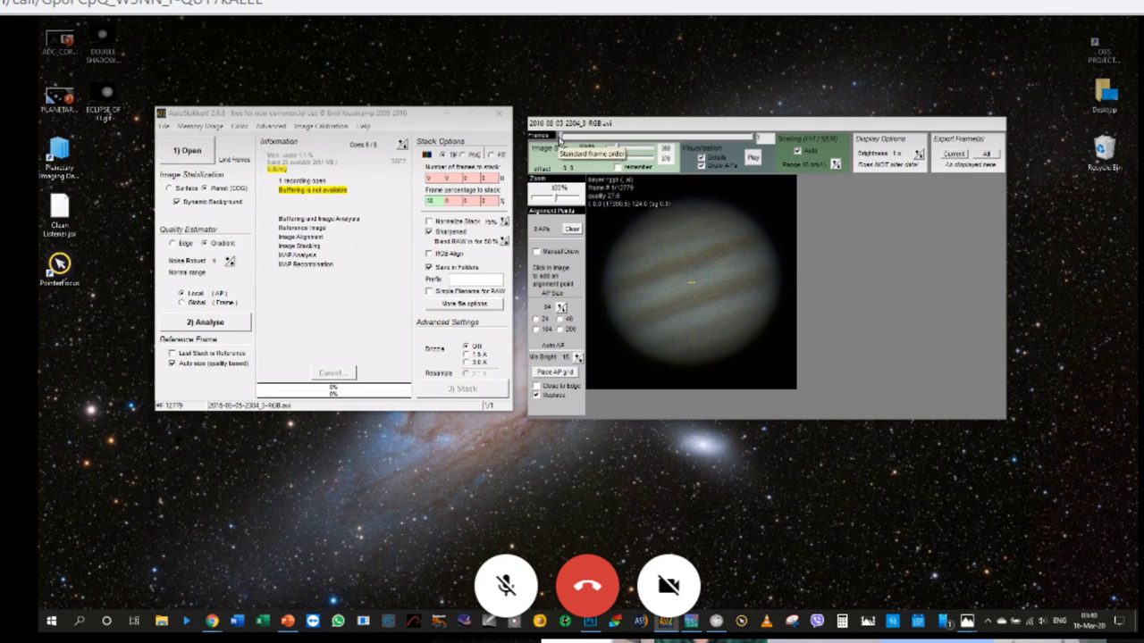
left_click_drag(561, 139, 646, 143)
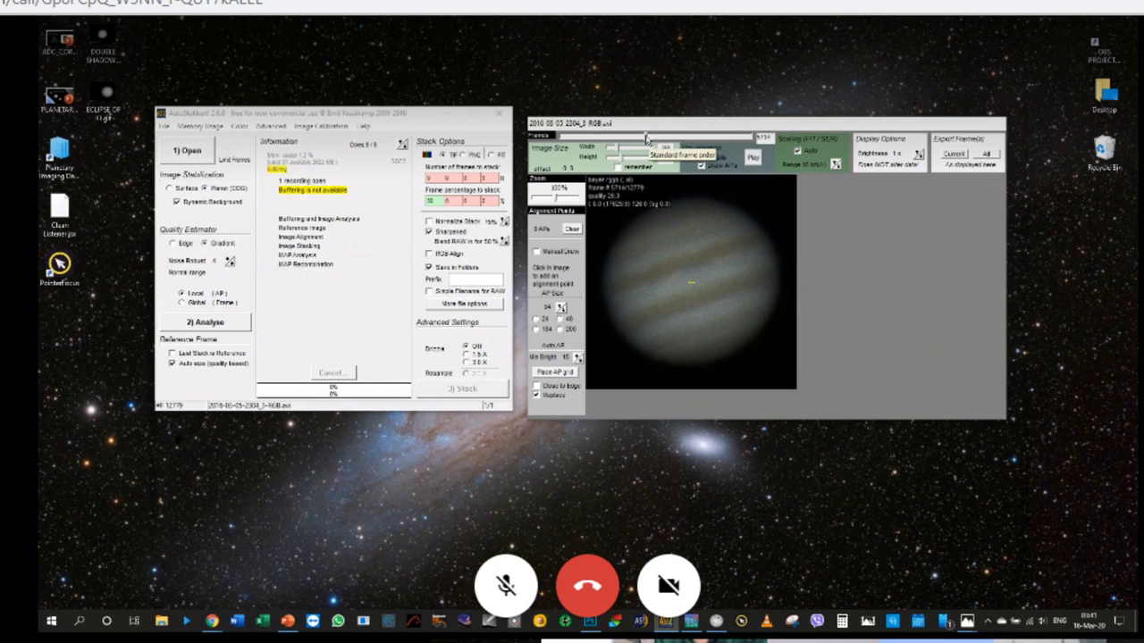
left_click_drag(647, 135, 555, 143)
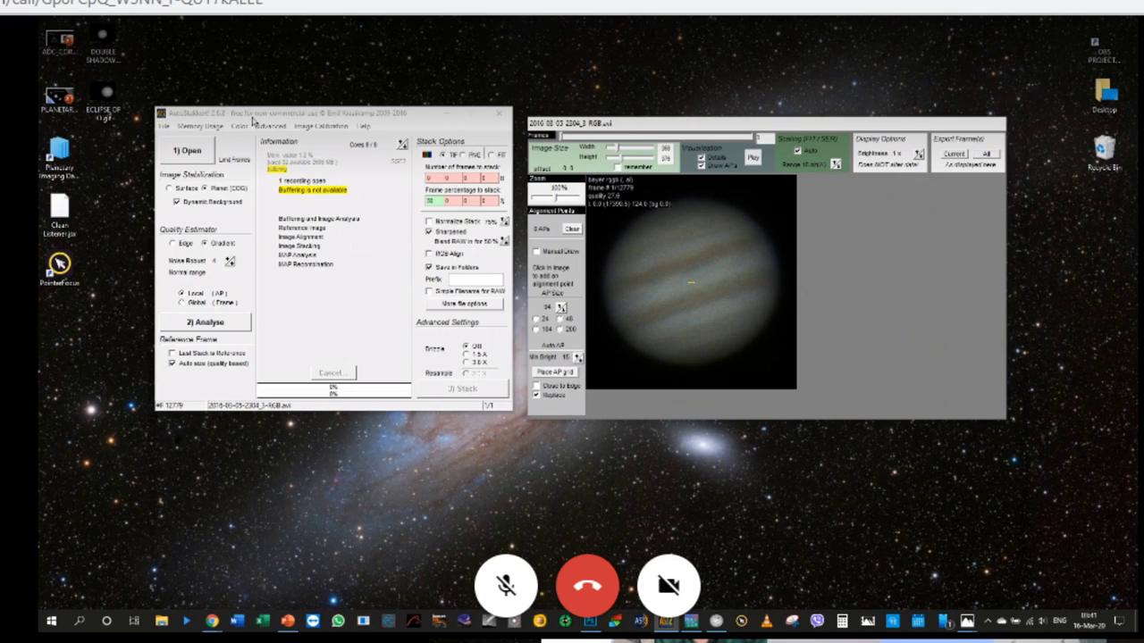
Analyse the Jupiter recording, and keep the first frame percentage to stack at 50%.
left_click(253, 120)
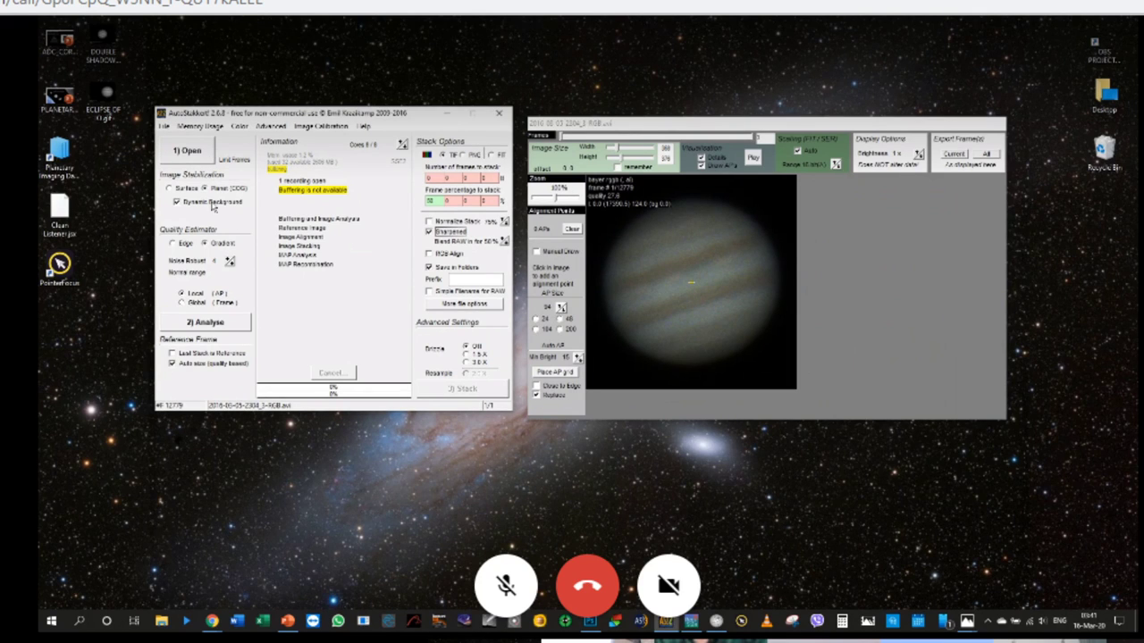
left_click(238, 324)
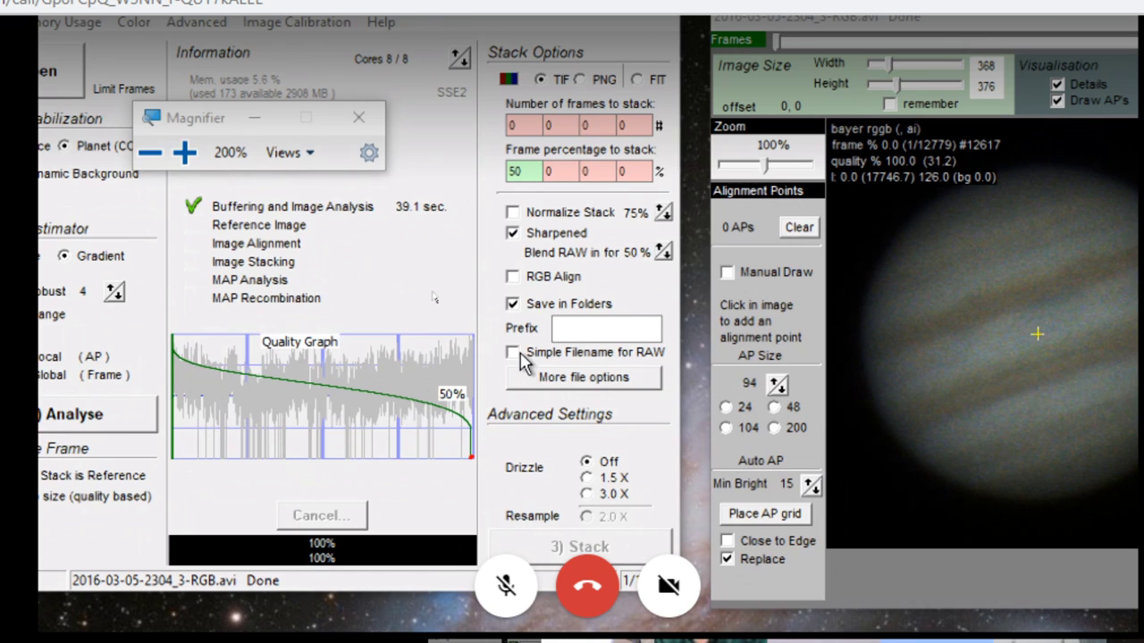
left_click(527, 170)
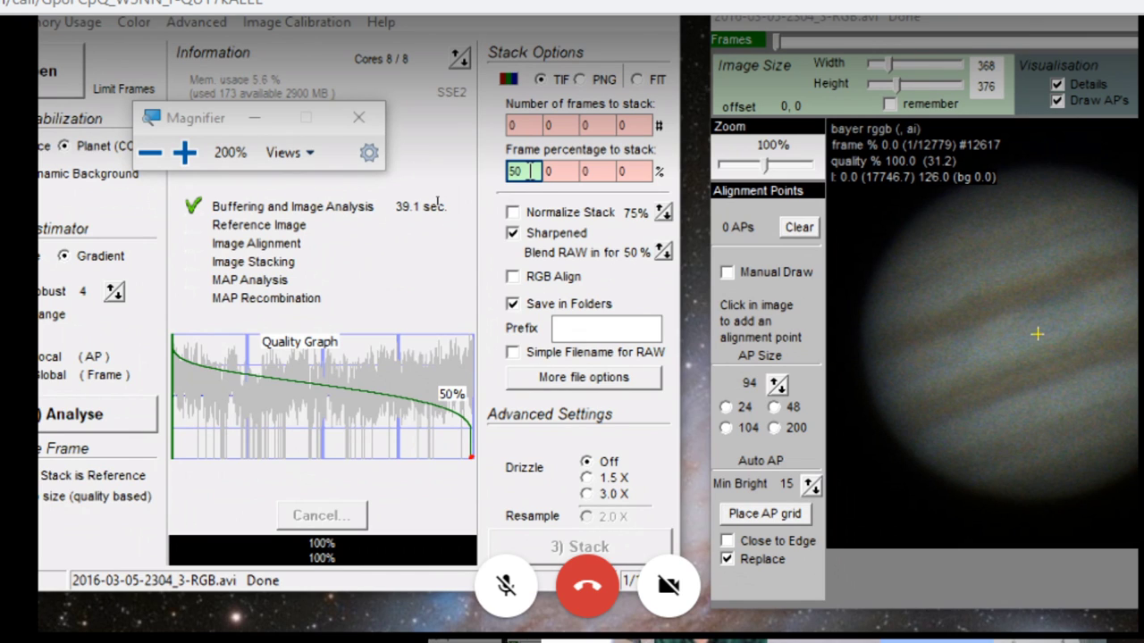
key("Return")
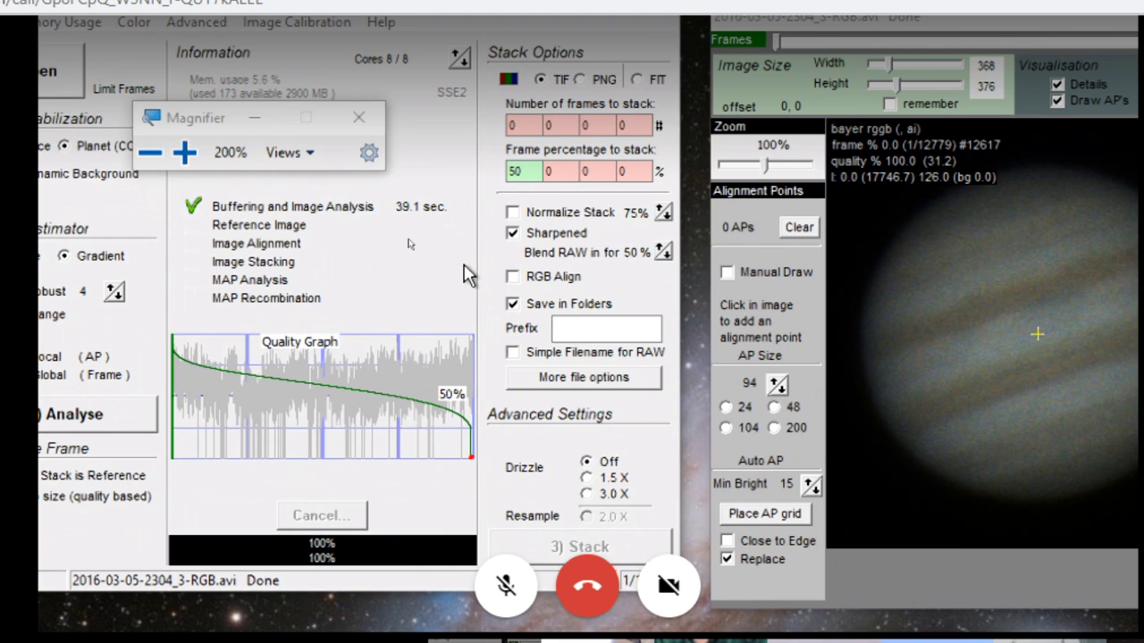
double_click(525, 172)
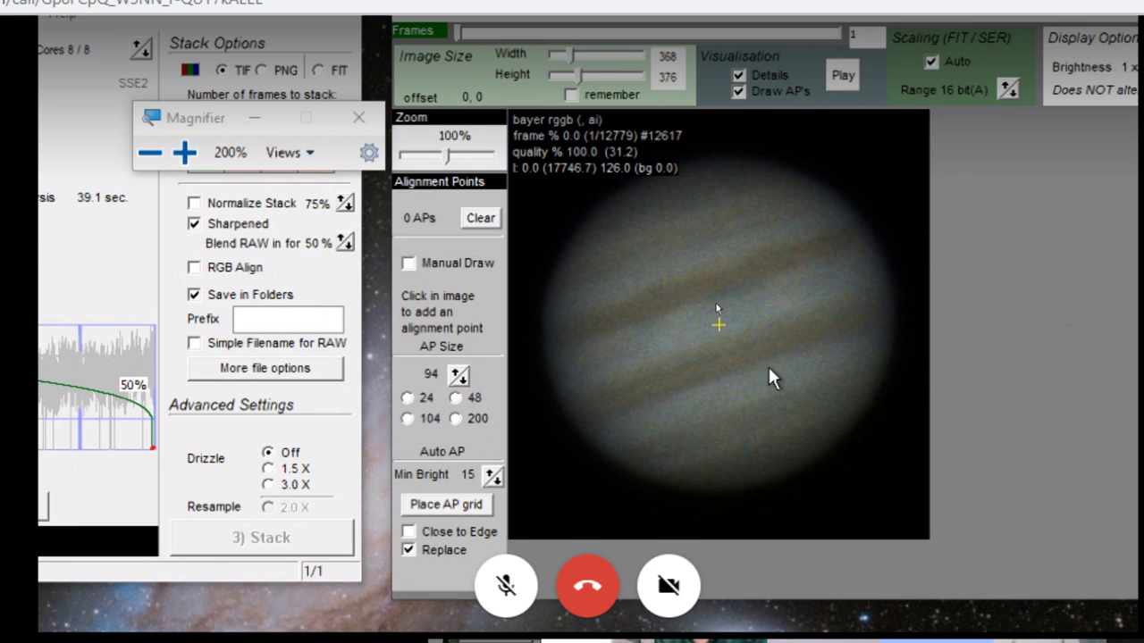
Set the alignment point size to 78, and manually place eight alignment points across Jupiter's lower dark belt and its upper edge.
left_click(461, 378)
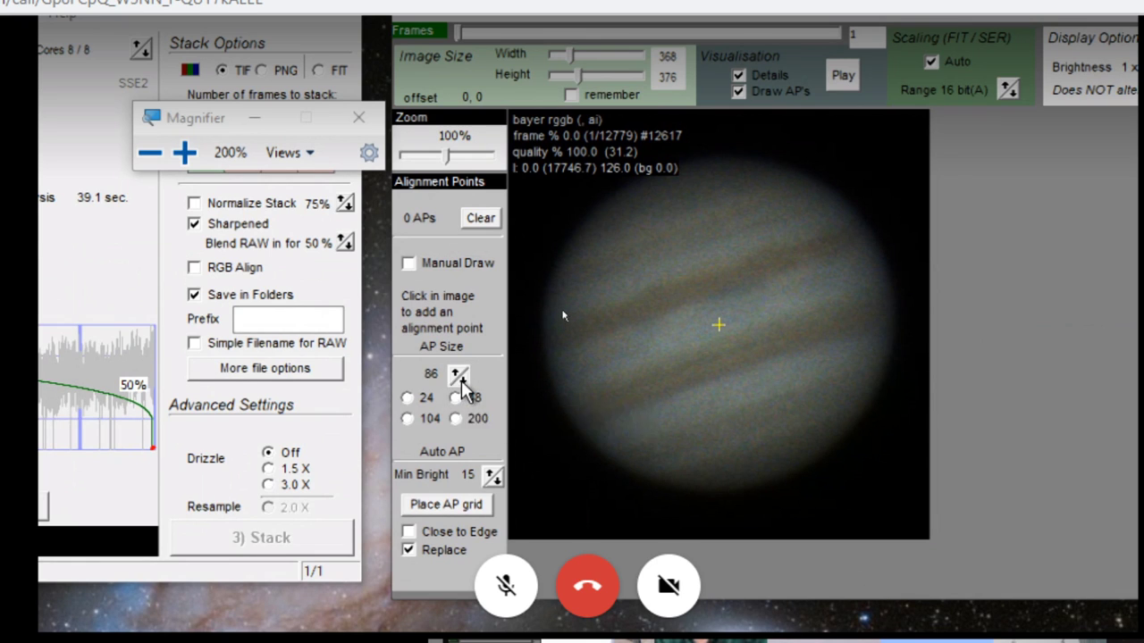
left_click(458, 376)
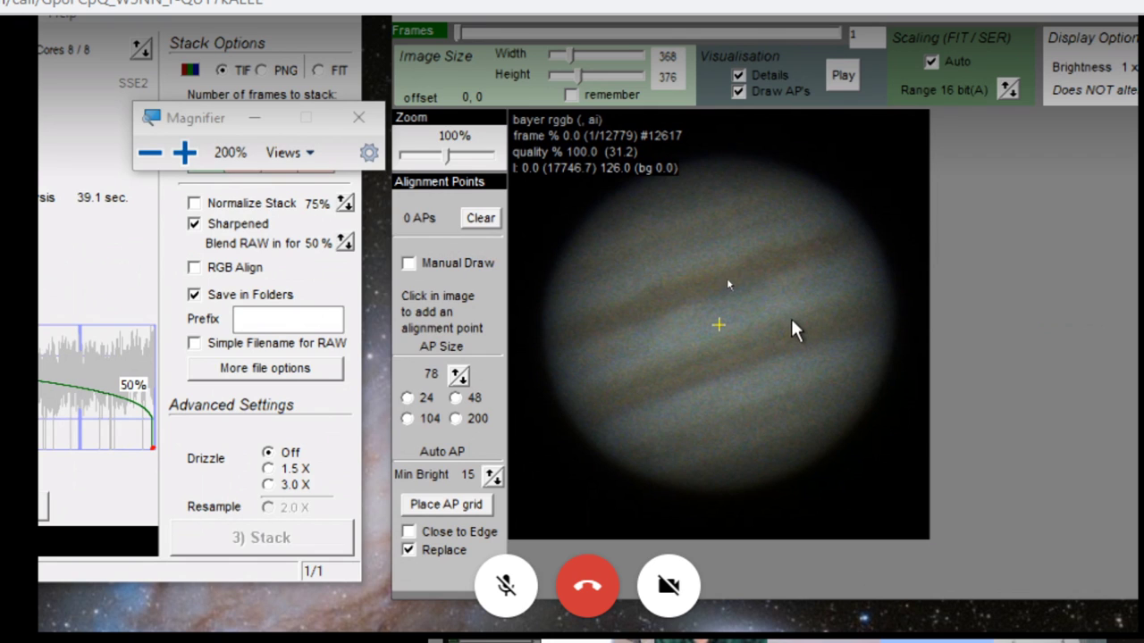
left_click(828, 302)
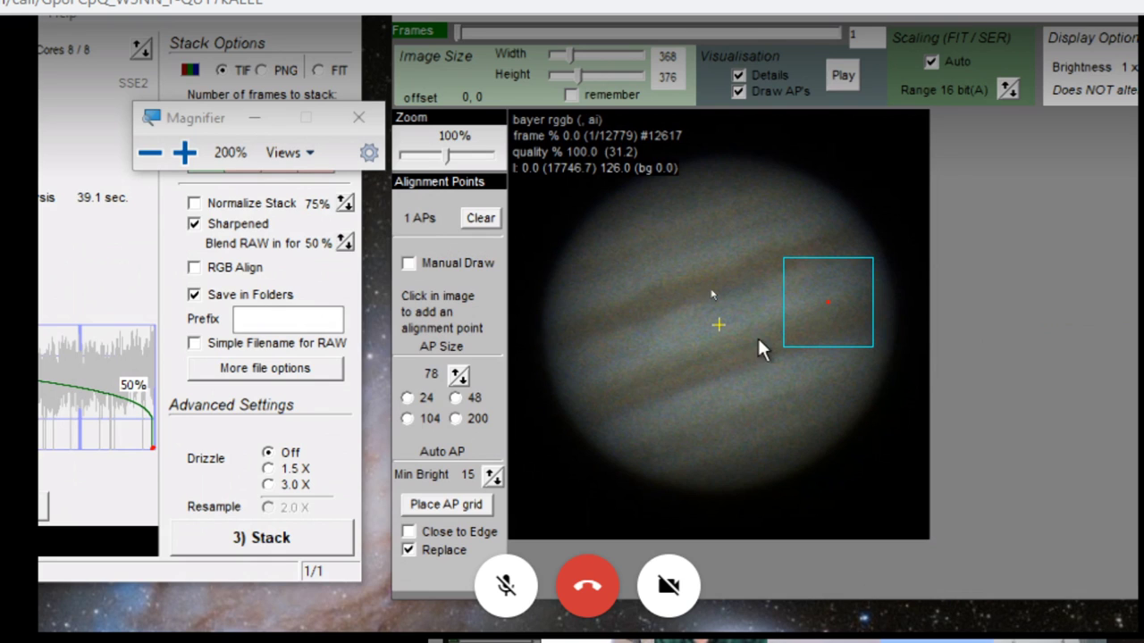
left_click(775, 323)
left_click(731, 338)
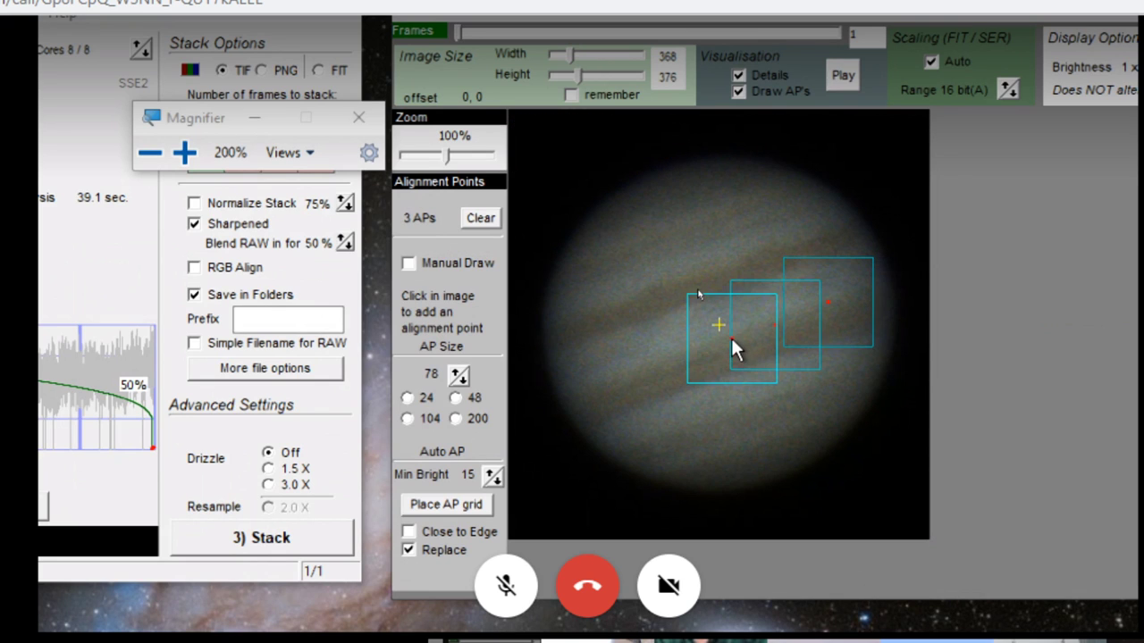
left_click(680, 364)
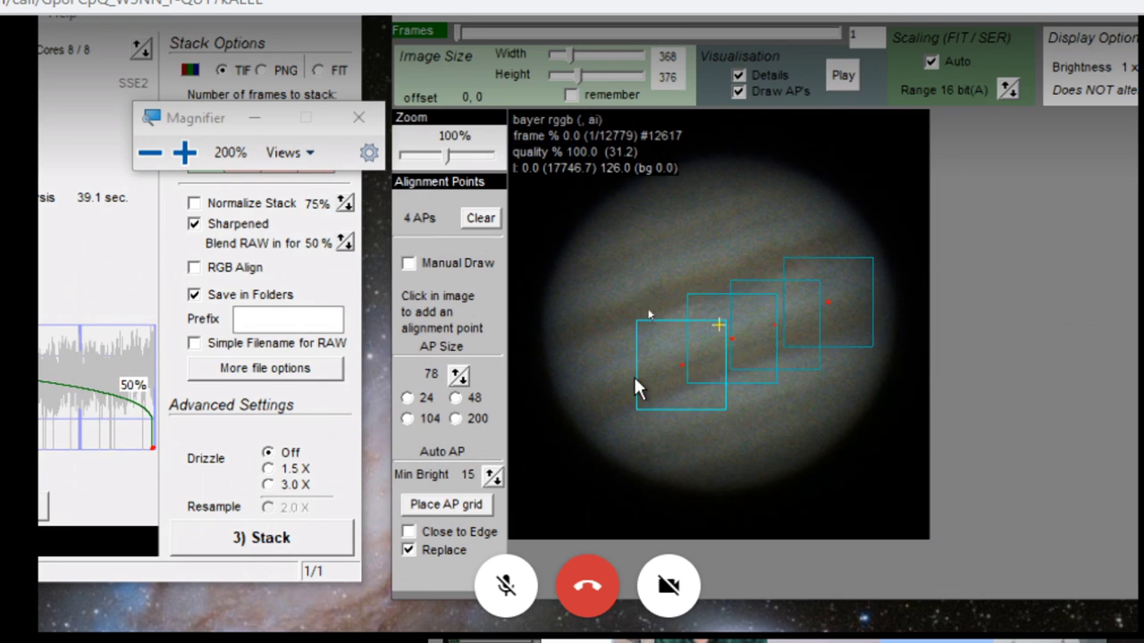
left_click(617, 384)
left_click(667, 399)
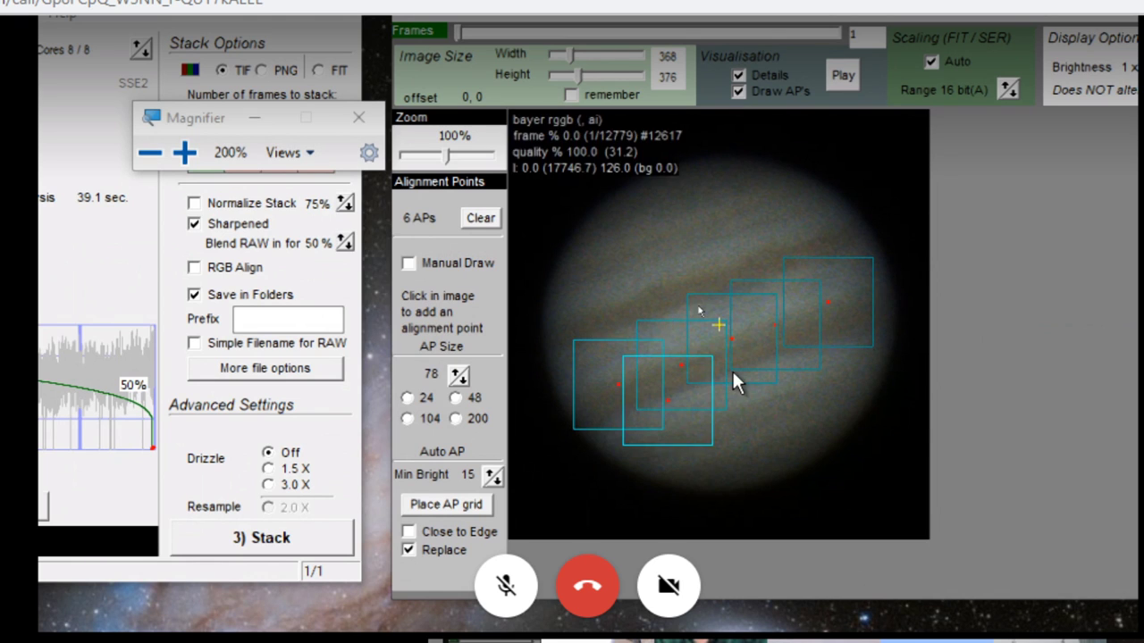
left_click(732, 371)
left_click(779, 350)
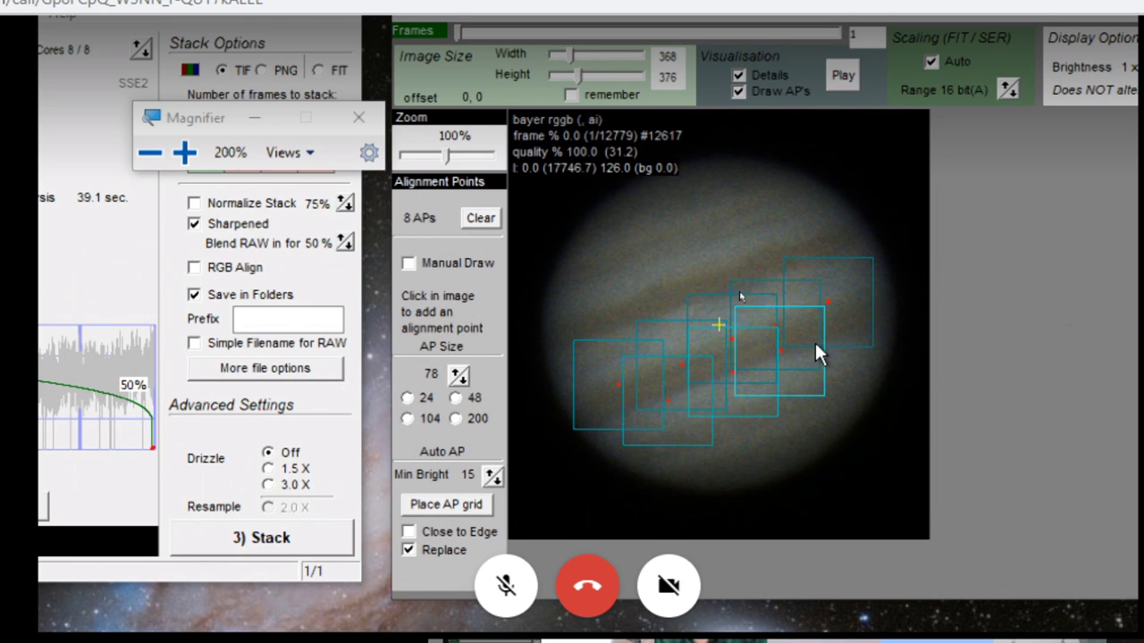
Place twelve more overlapping alignment points along Jupiter's upper dark belt and the region above it.
left_click(814, 263)
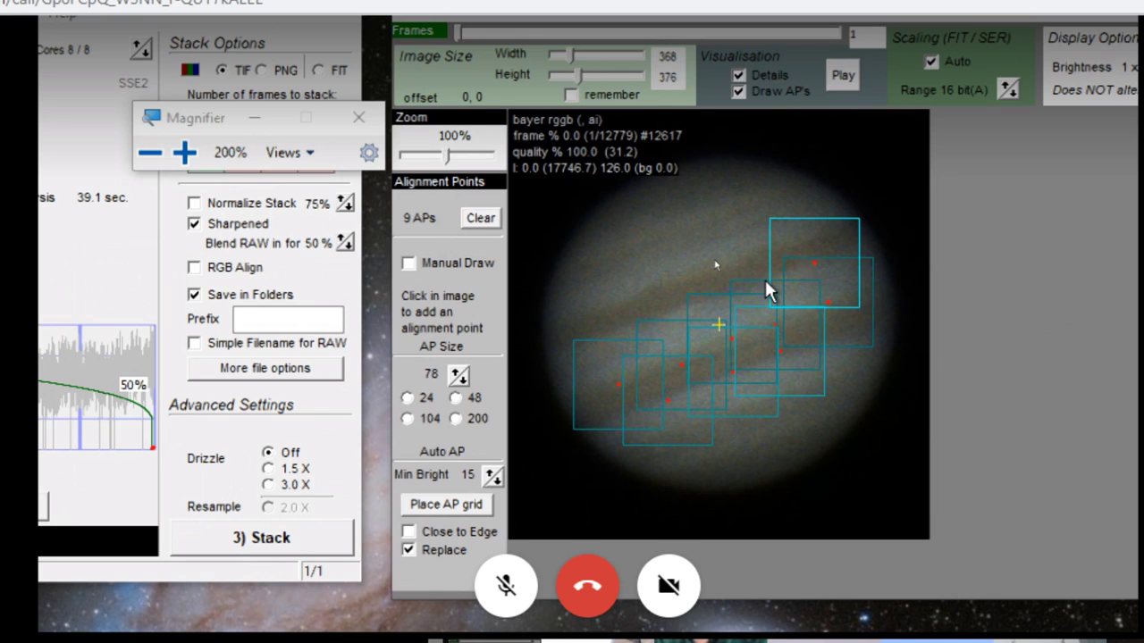
left_click(765, 279)
left_click(726, 290)
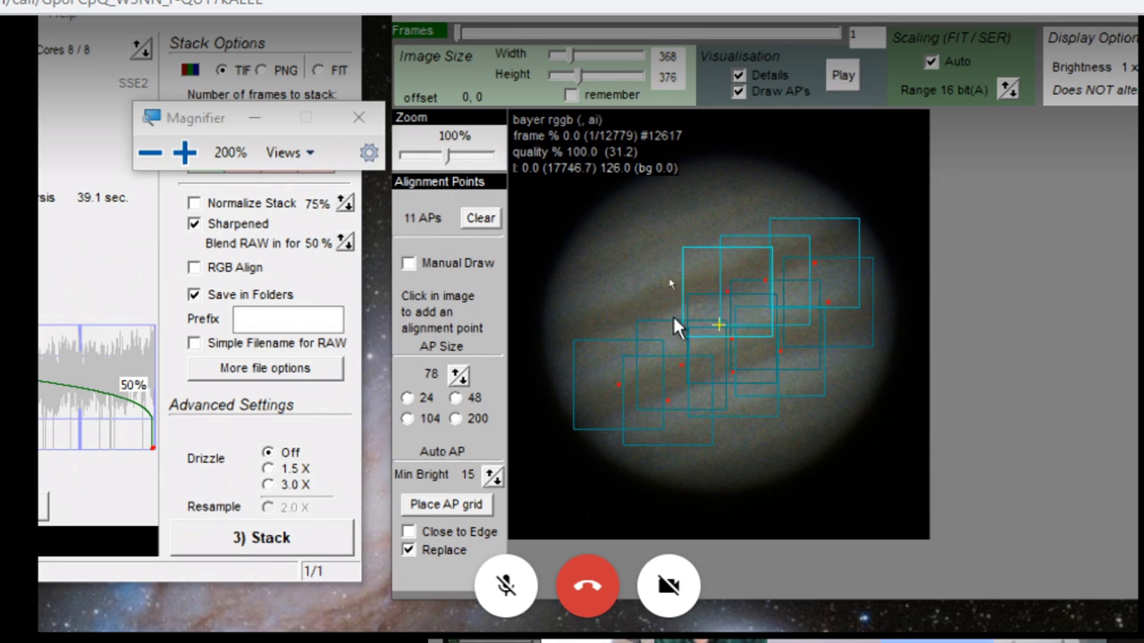
left_click(677, 309)
left_click(598, 299)
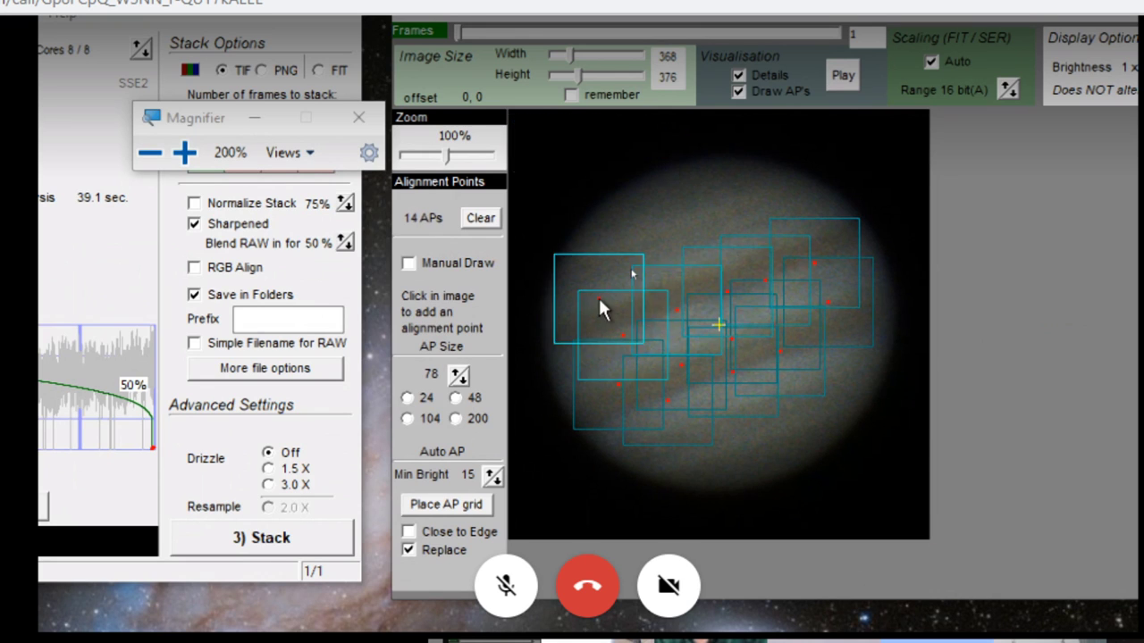
left_click(652, 286)
left_click(702, 264)
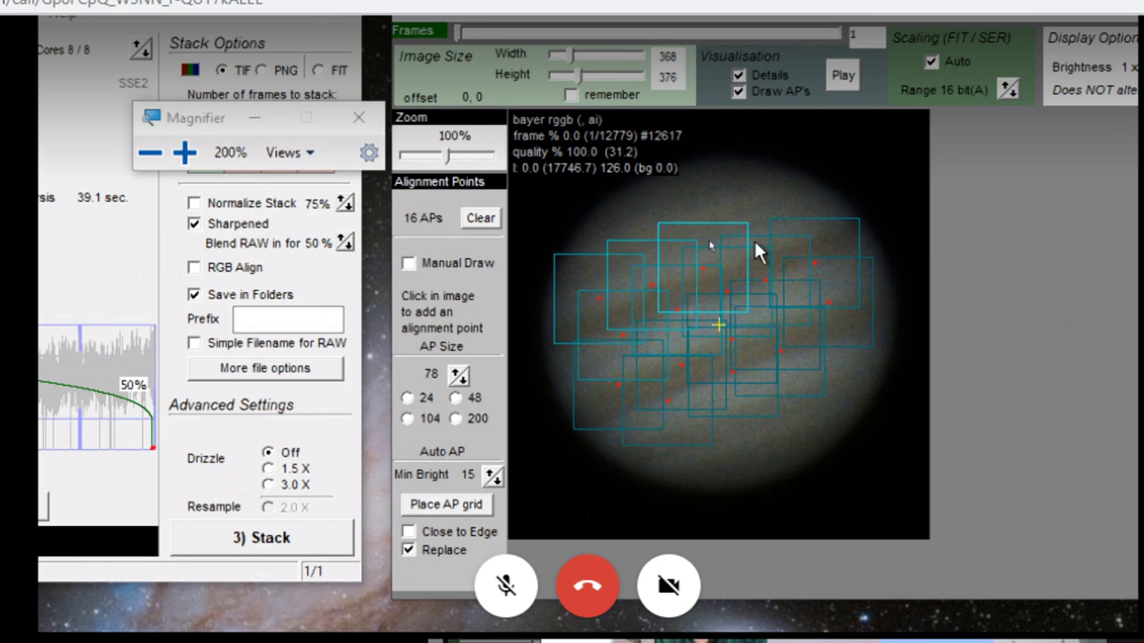
left_click(746, 241)
left_click(790, 223)
left_click(714, 214)
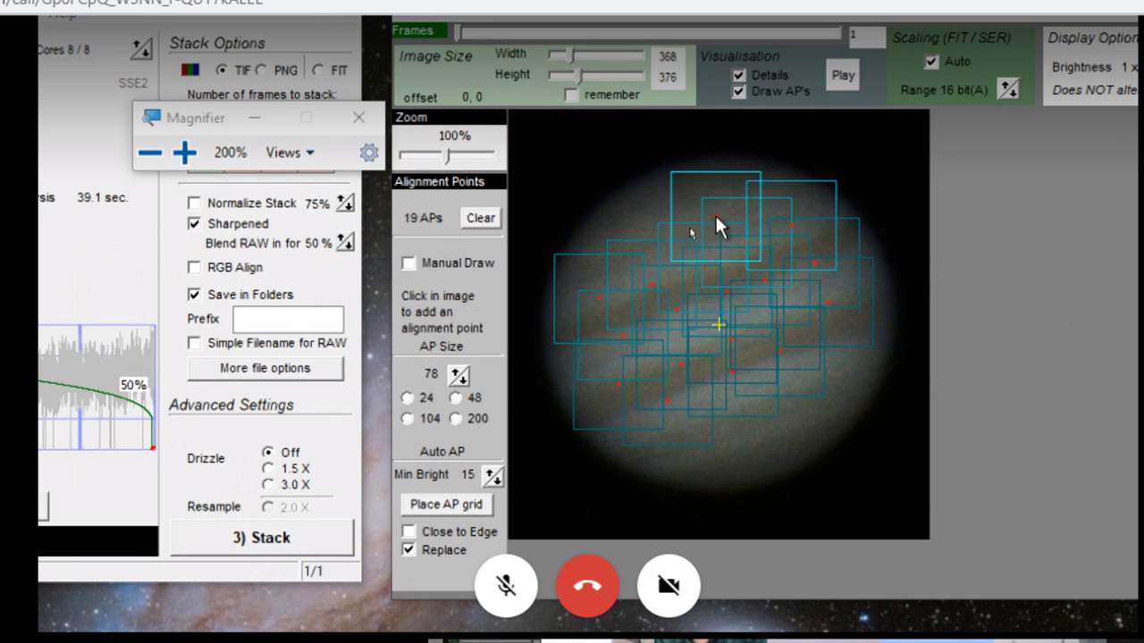
left_click(663, 243)
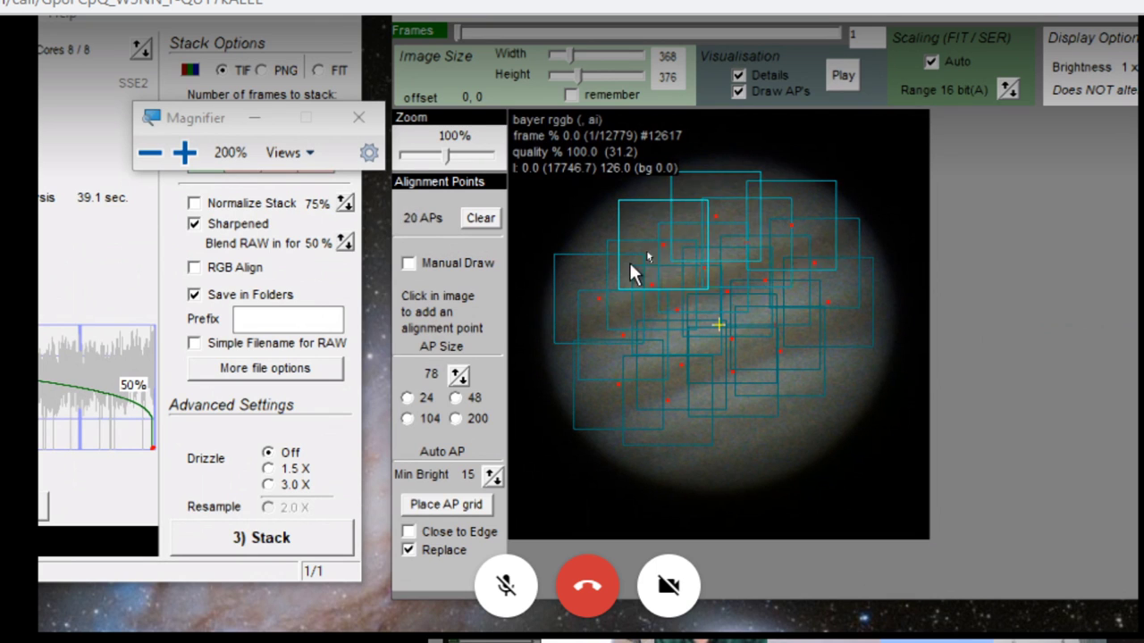
Add three alignment points below Jupiter's lower dark belt to complete the planet's coverage.
left_click(710, 416)
left_click(757, 404)
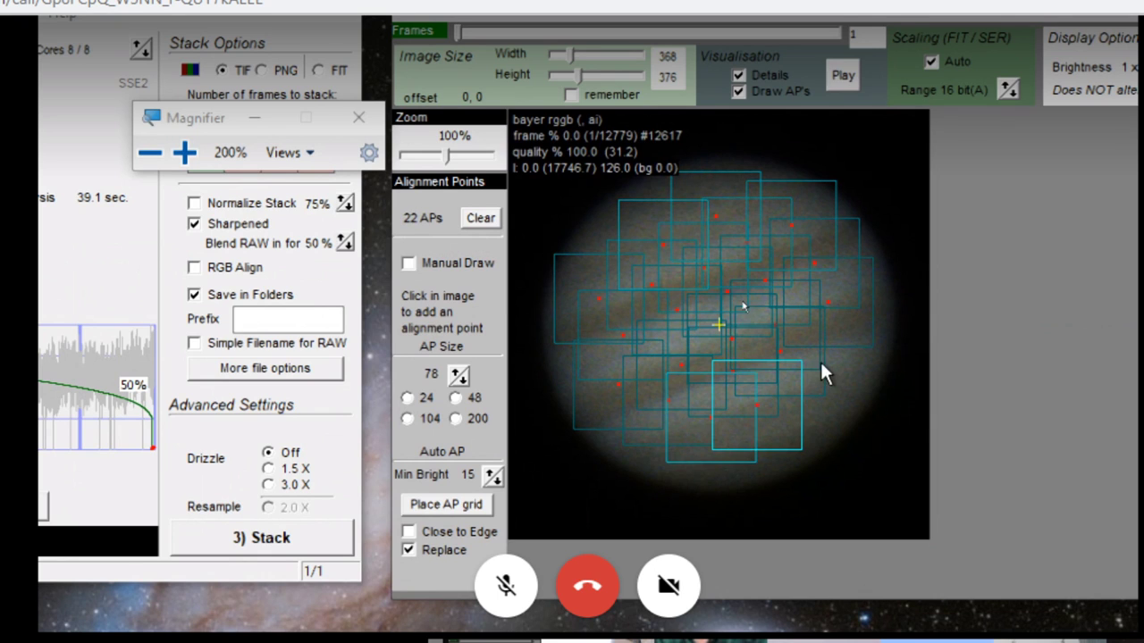
left_click(821, 363)
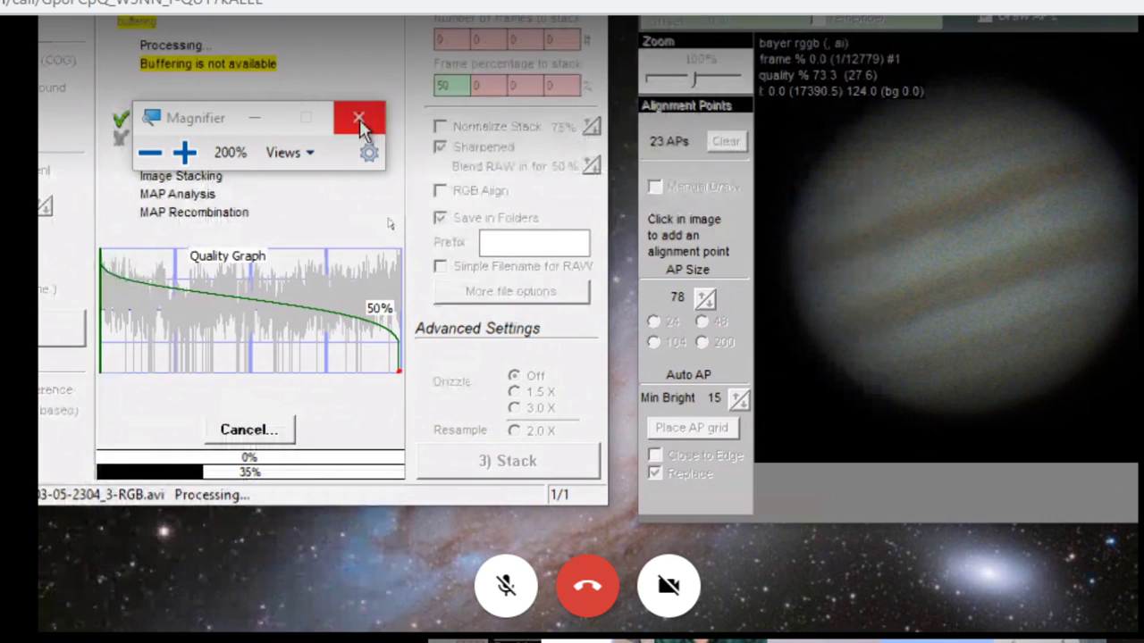
Close the Magnifier, show the desktop, and switch to RegiStax 6.
left_click(359, 119)
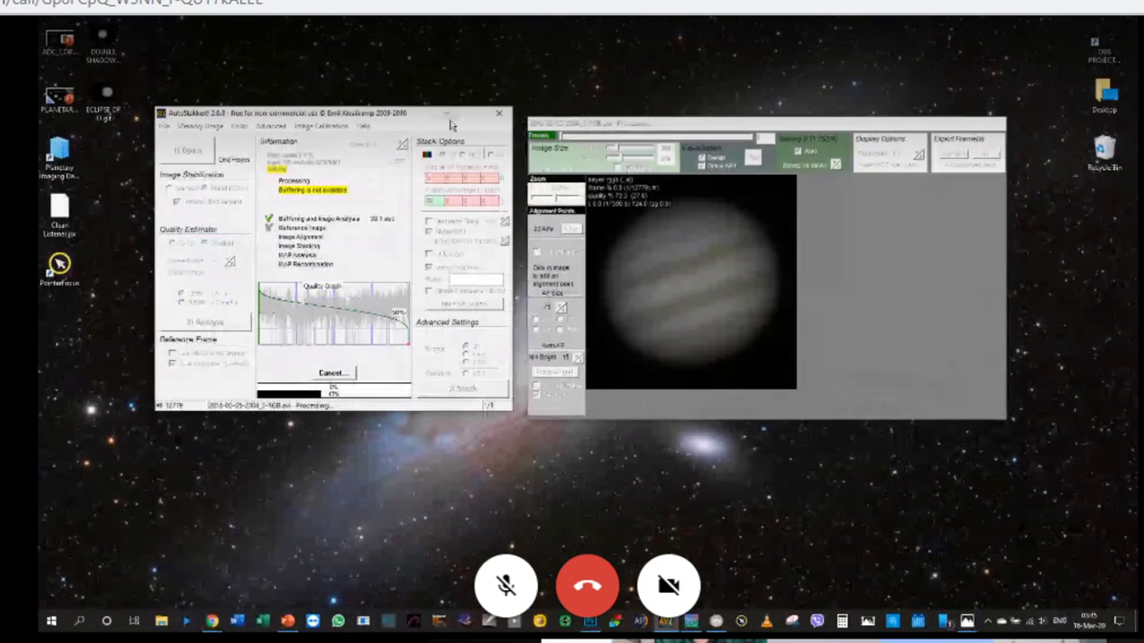
key("super+d")
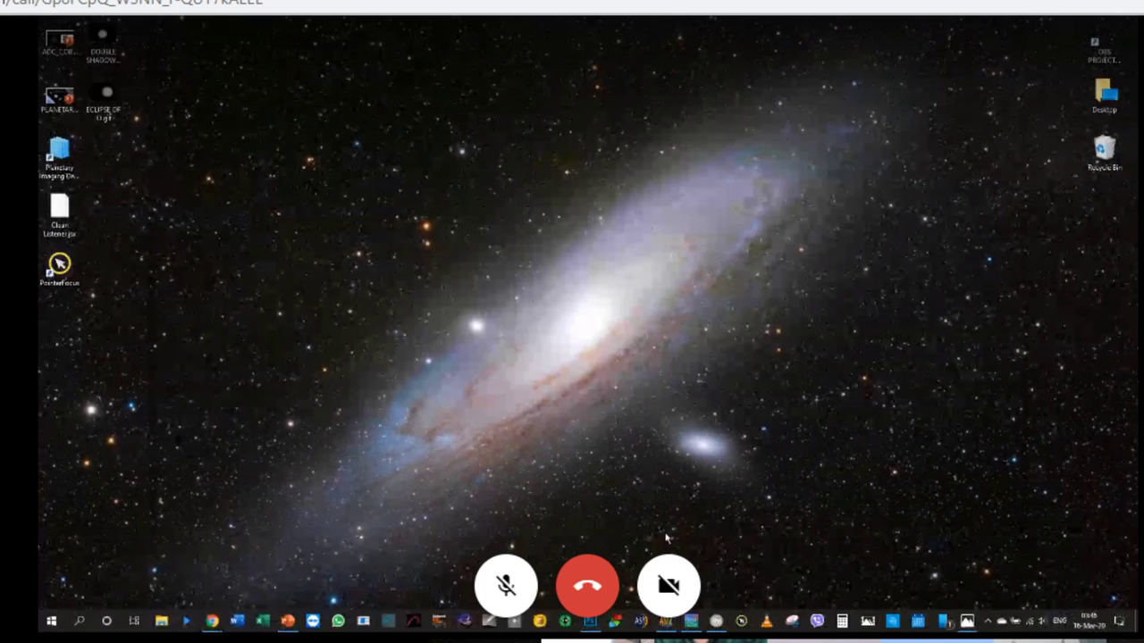
mouse_move(692, 621)
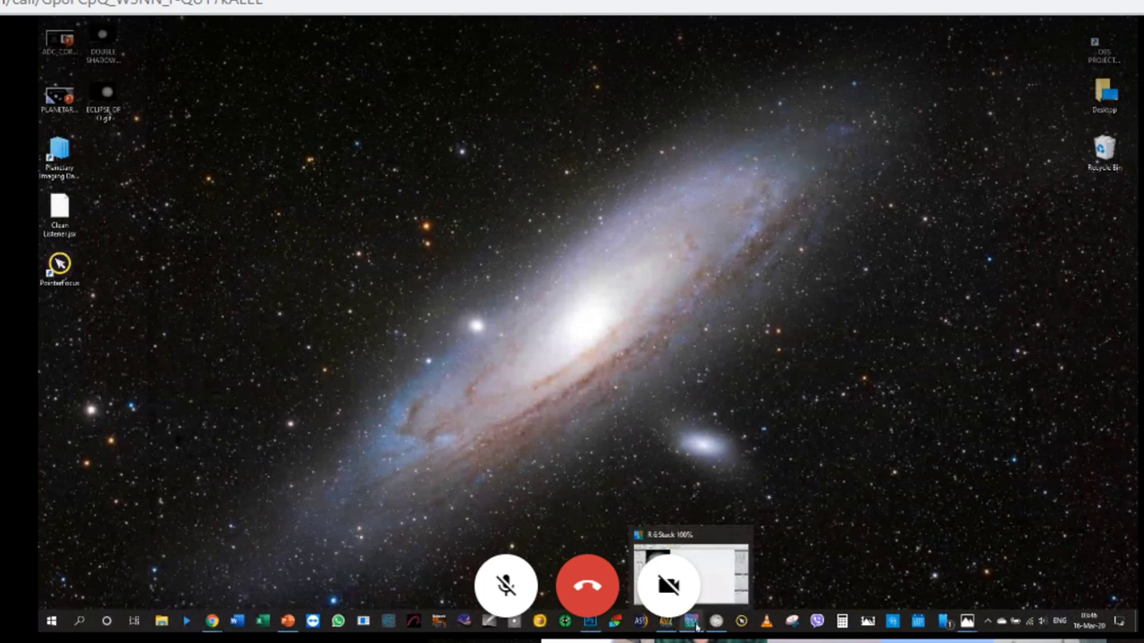
left_click(694, 625)
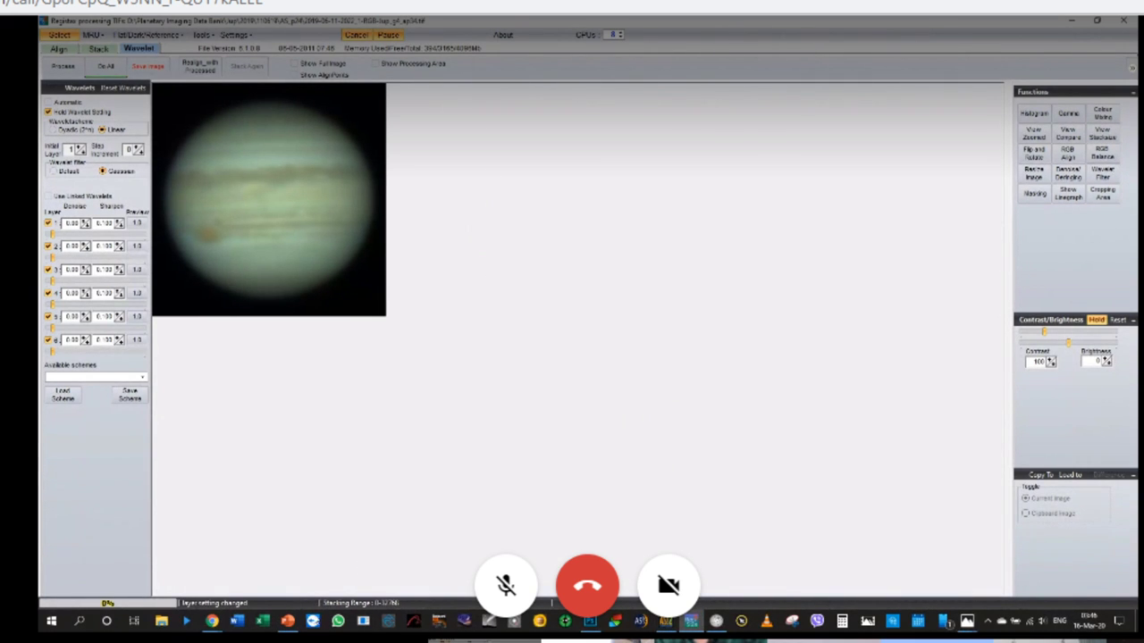
Switch to the PowerPoint presentation, and start the slide show from slide 68, Stretching & Sharpening.
left_click(288, 621)
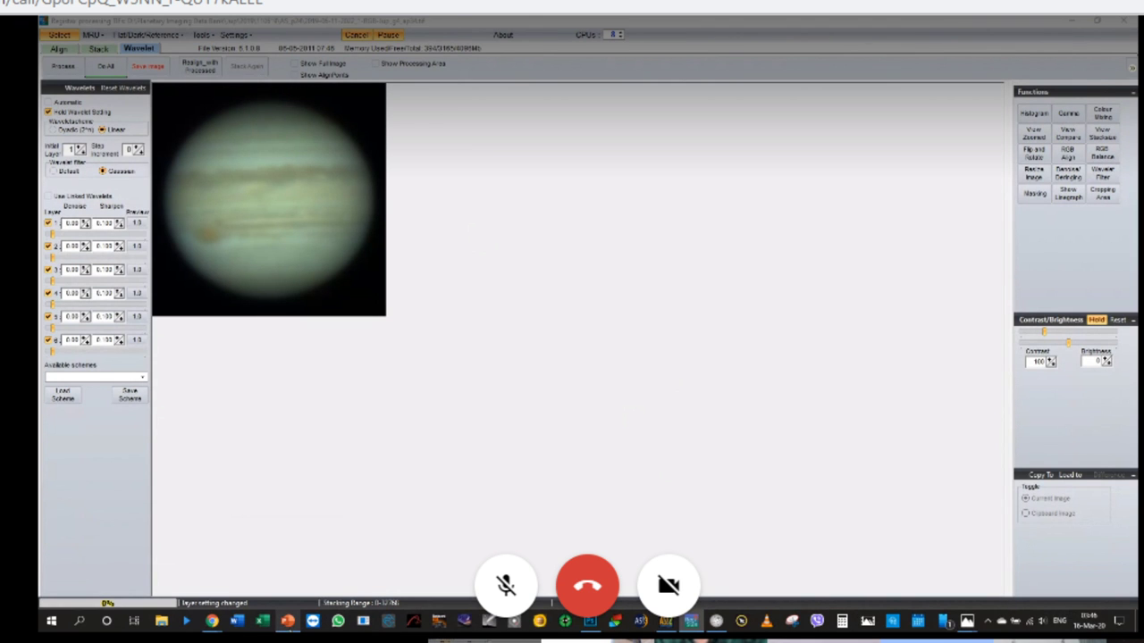
scroll(150, 384, "down", 3)
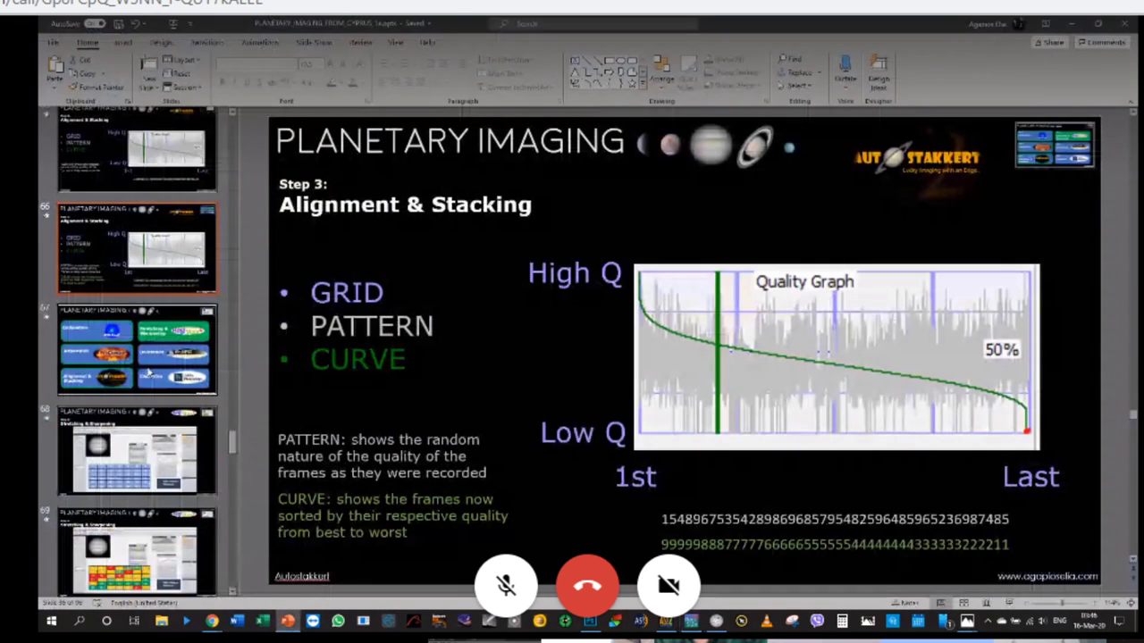
left_click(142, 326)
scroll(150, 384, "down", 2)
left_click(153, 255)
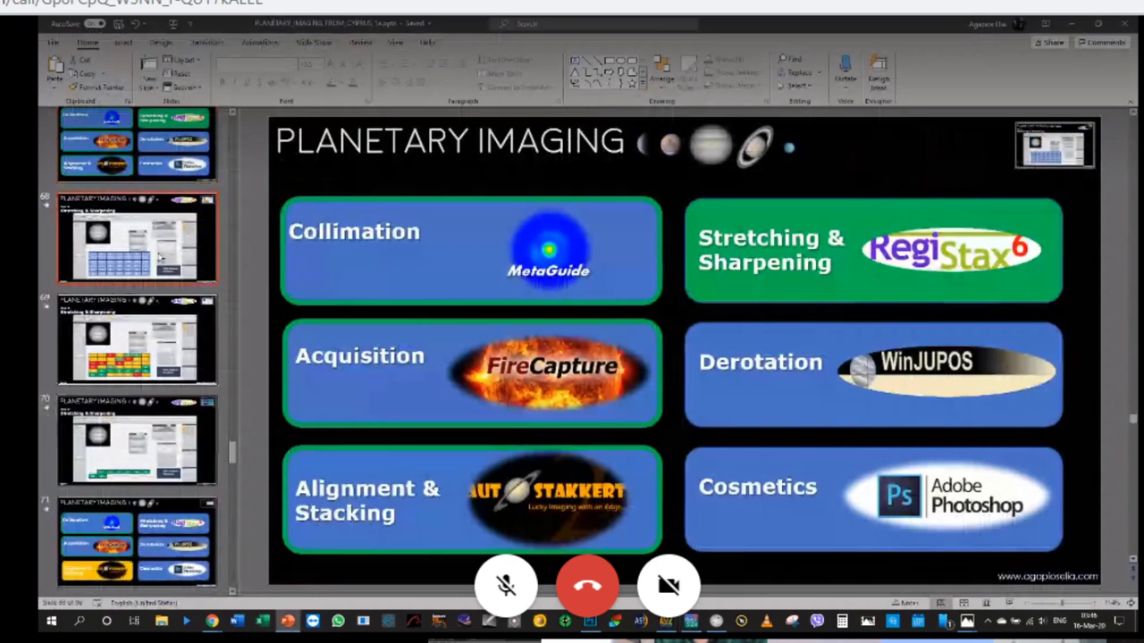
left_click(1008, 604)
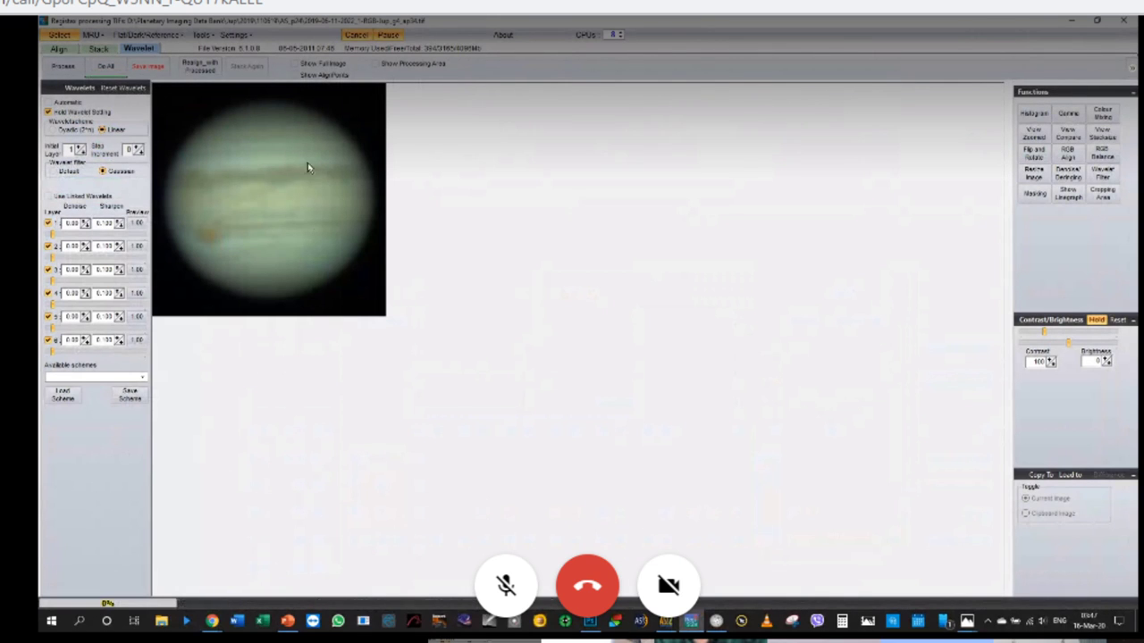
Show the histogram, auto-balance Jupiter's RGB channels, and set the wavelet scheme to Dyadic.
left_click(1033, 113)
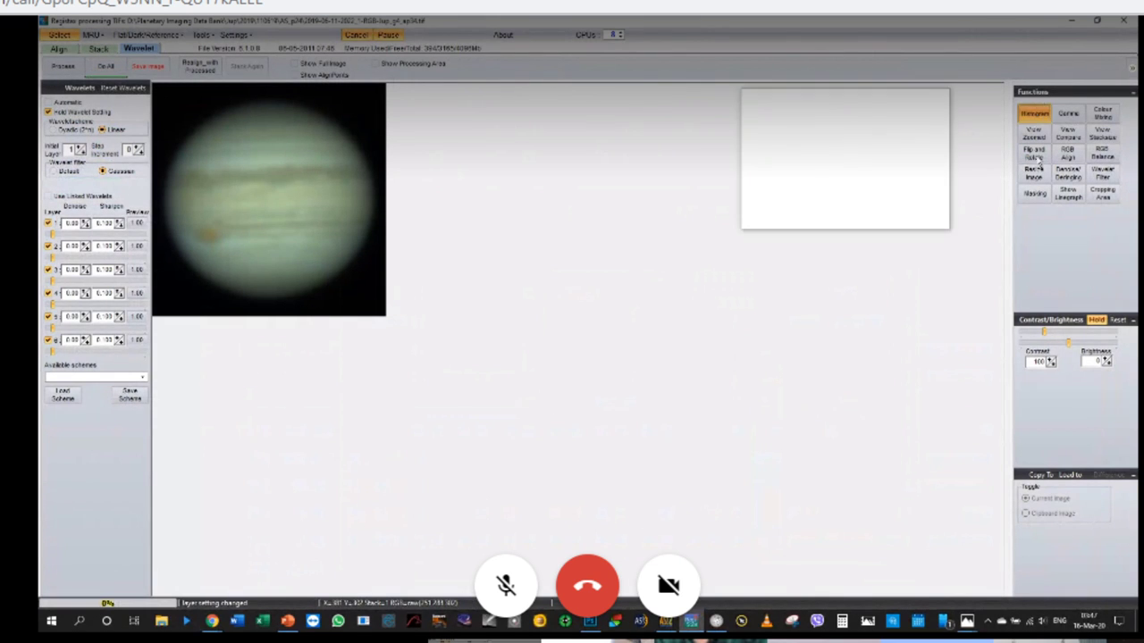
left_click(1102, 152)
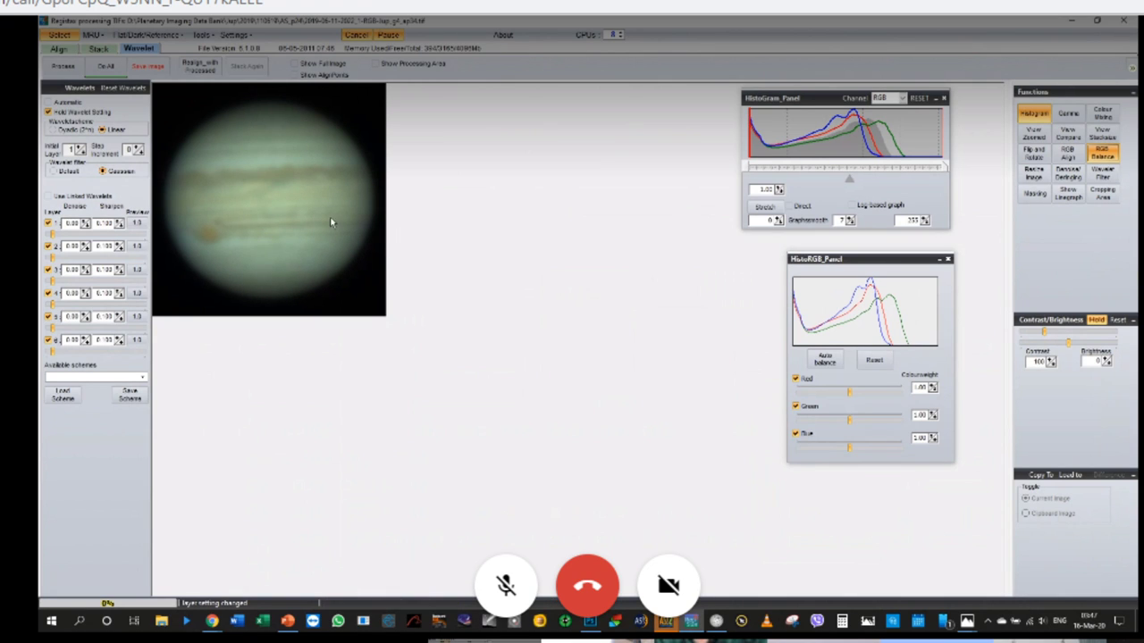
left_click(825, 361)
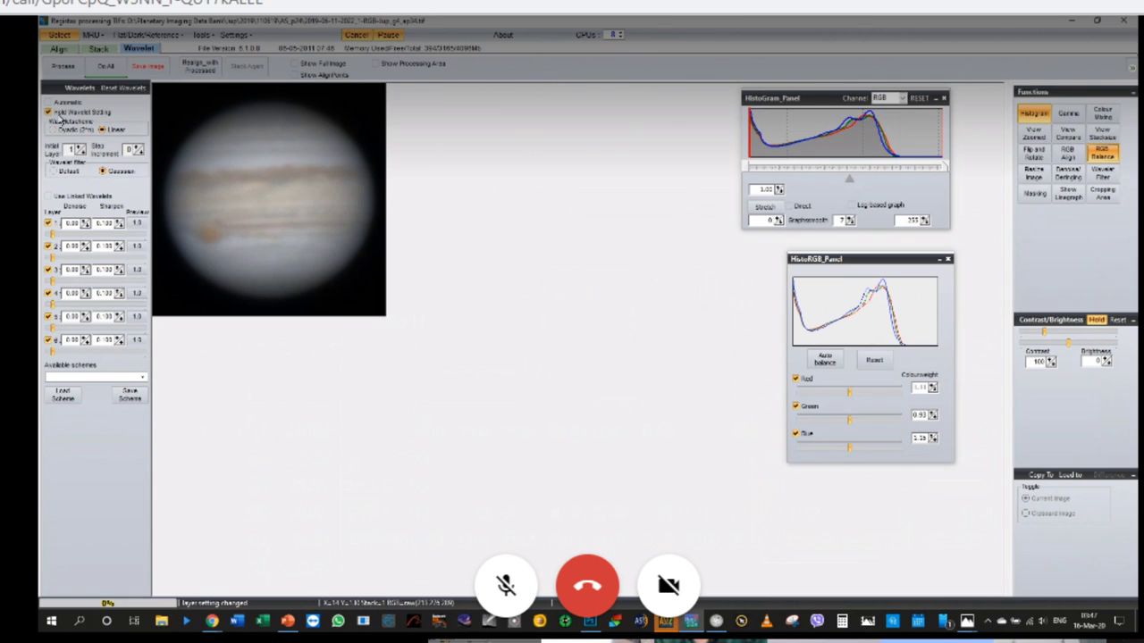
left_click(51, 129)
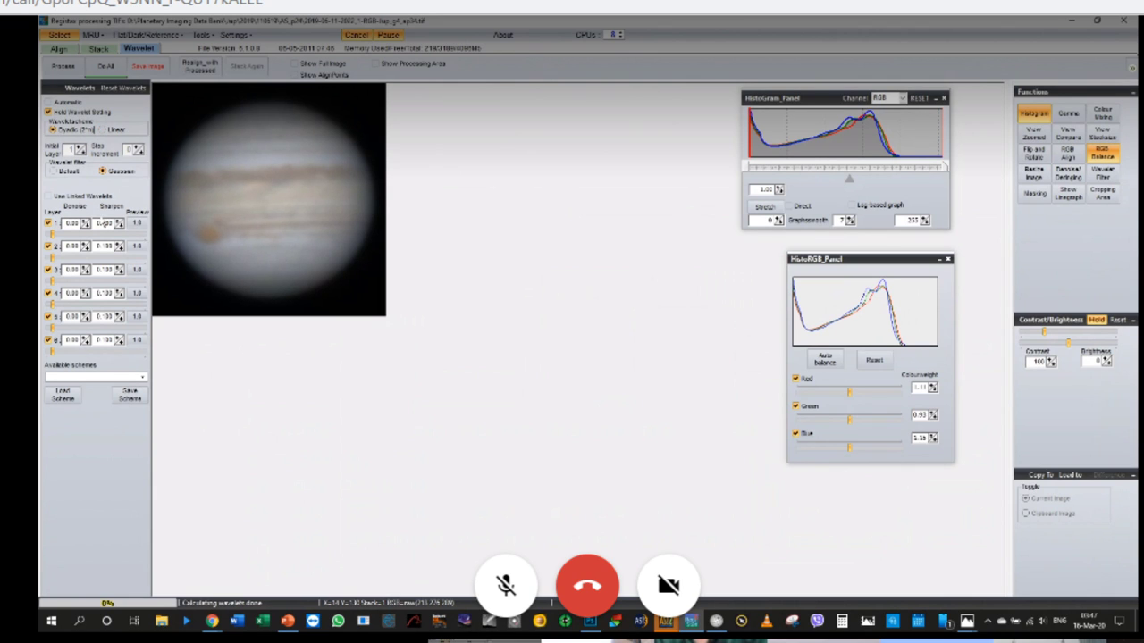
Open the zoomed view and sharpen Jupiter with wavelet layers 1, 2 and 3 at about 45, 25 and 17.
left_click(1034, 134)
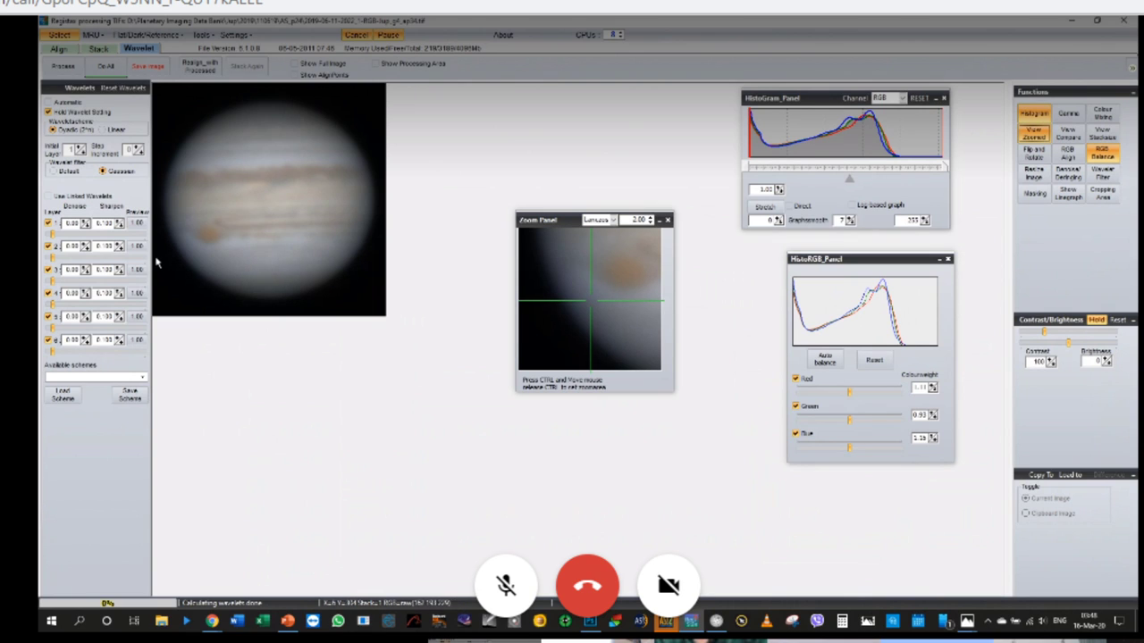
left_click(48, 294)
left_click_drag(50, 288, 63, 282)
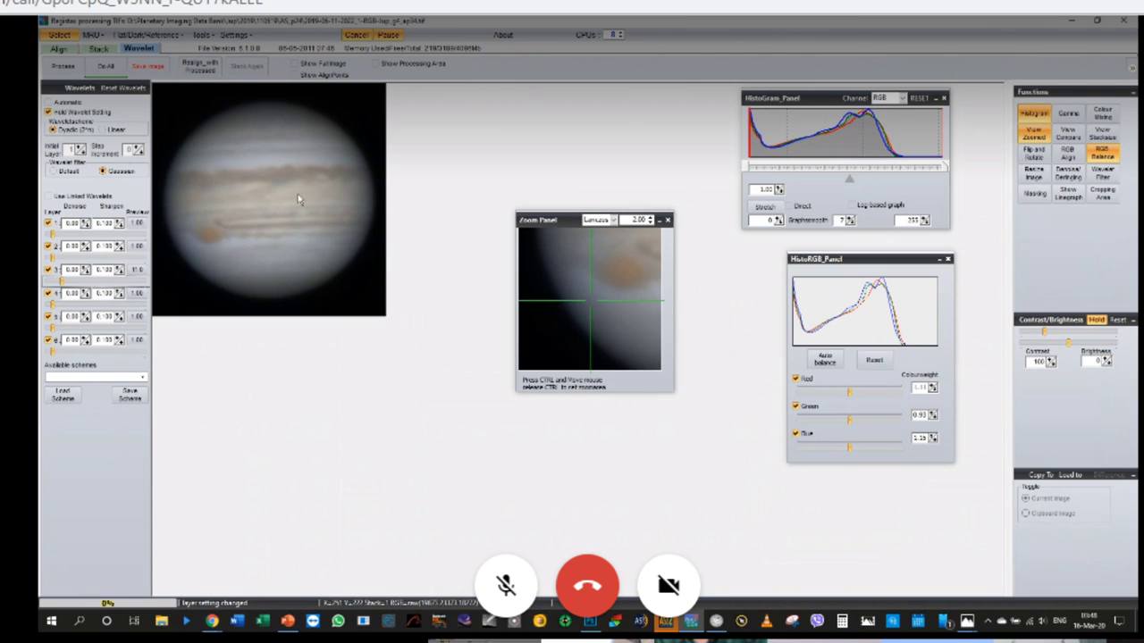
mouse_move(60, 279)
left_mouse_down()
mouse_move(72, 235)
mouse_move(94, 236)
left_mouse_up()
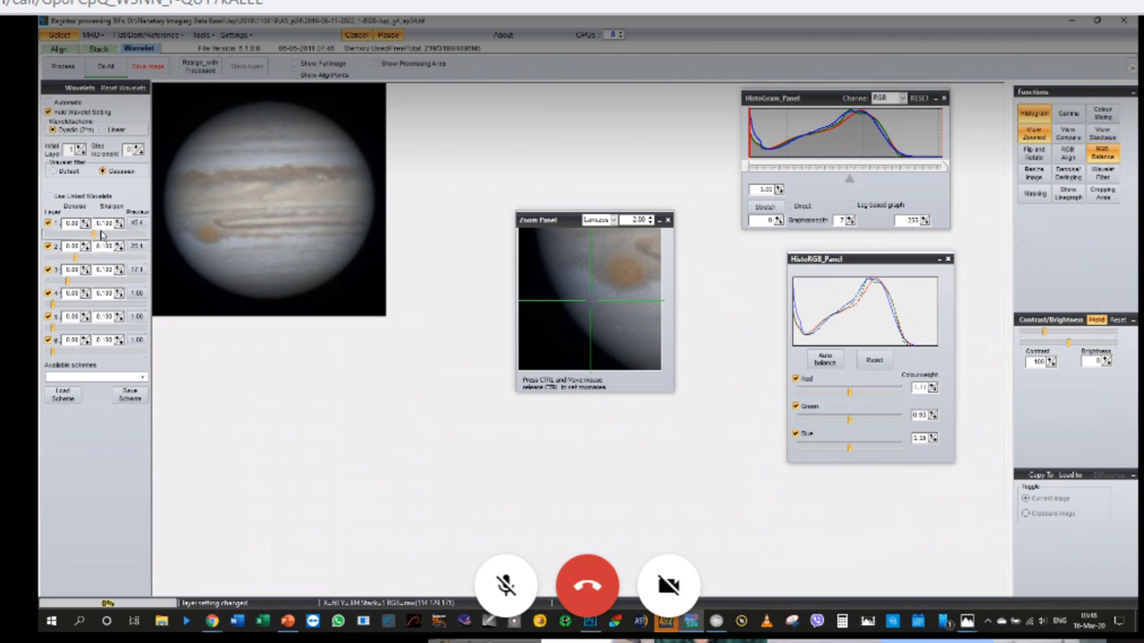
Bring up and dismiss the wavelet scheme saving dialog, and save the sharpened image as a PNG in the AS_p24 folder.
left_click(120, 396)
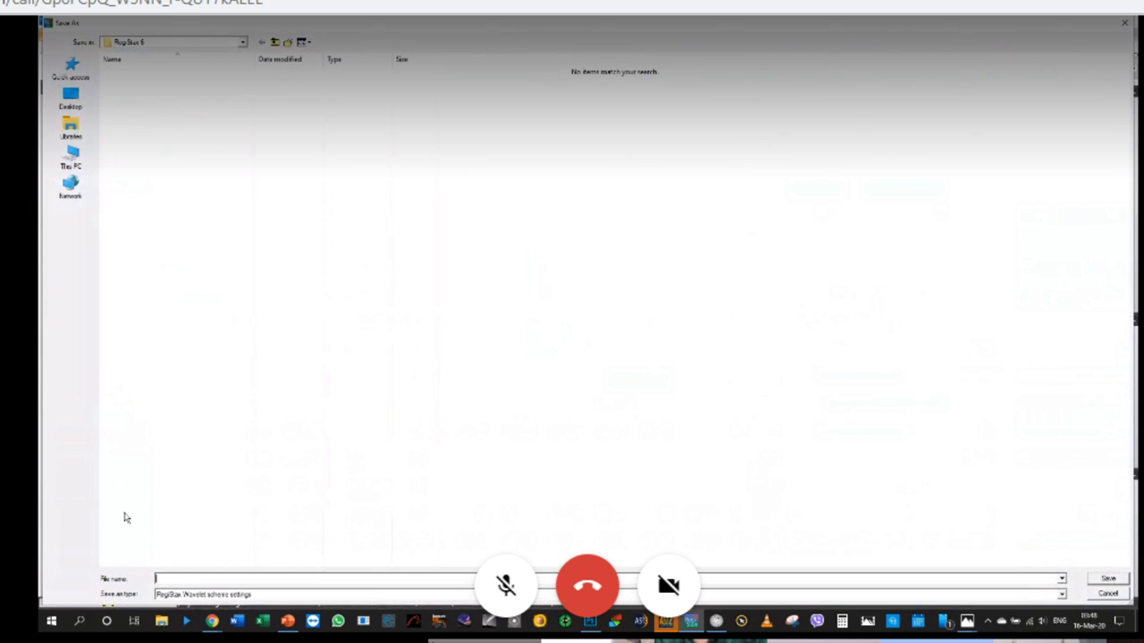
left_click(1100, 591)
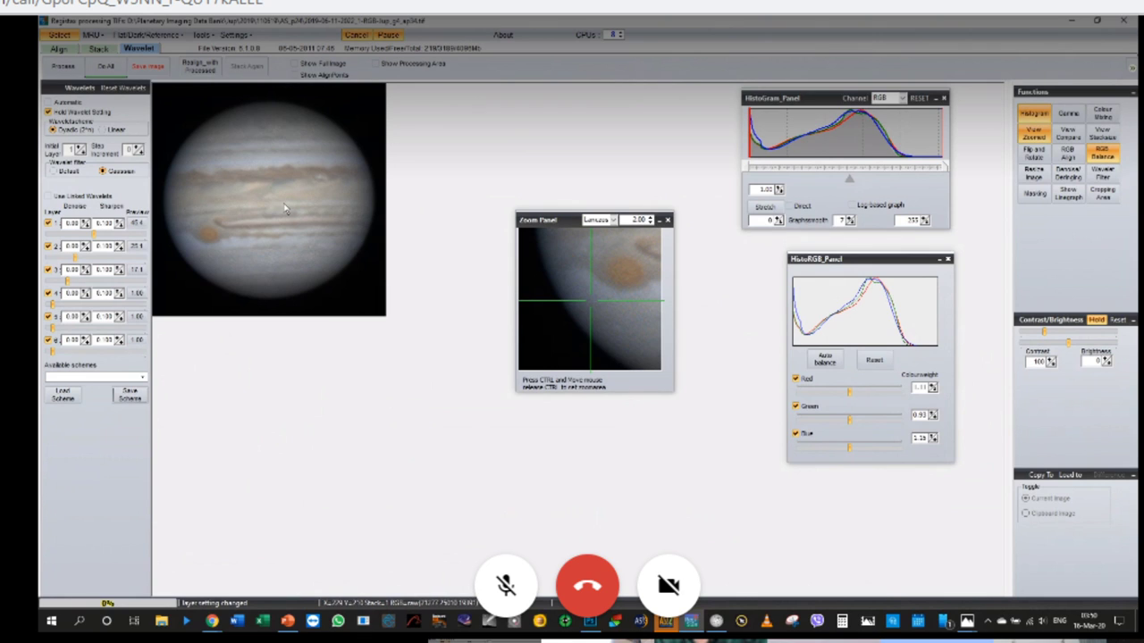
left_click(148, 67)
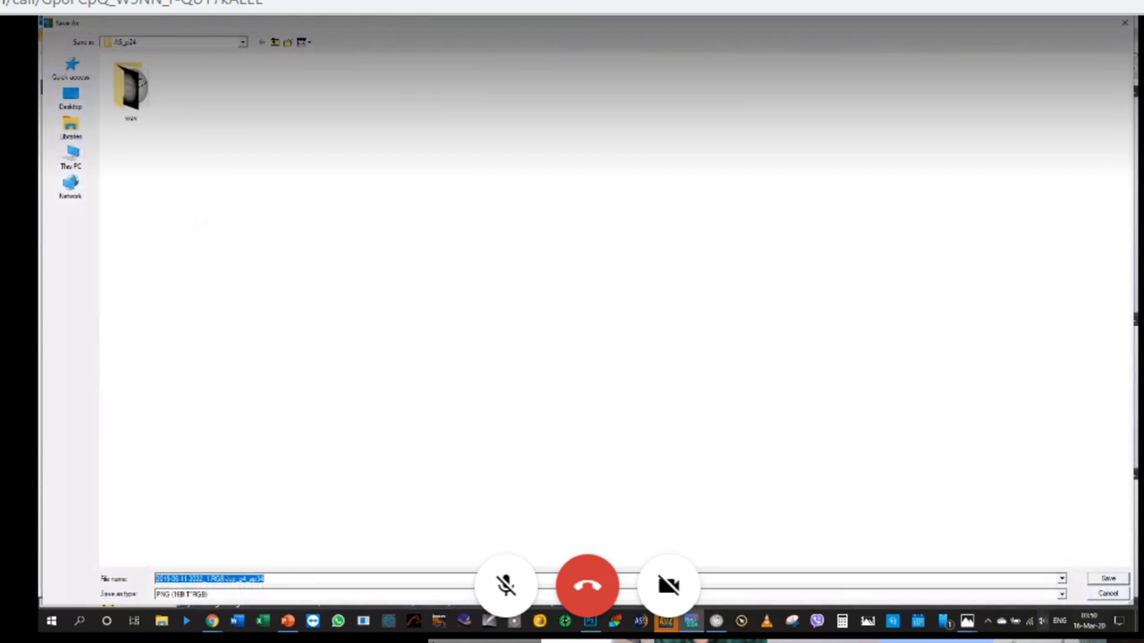
left_click(1112, 581)
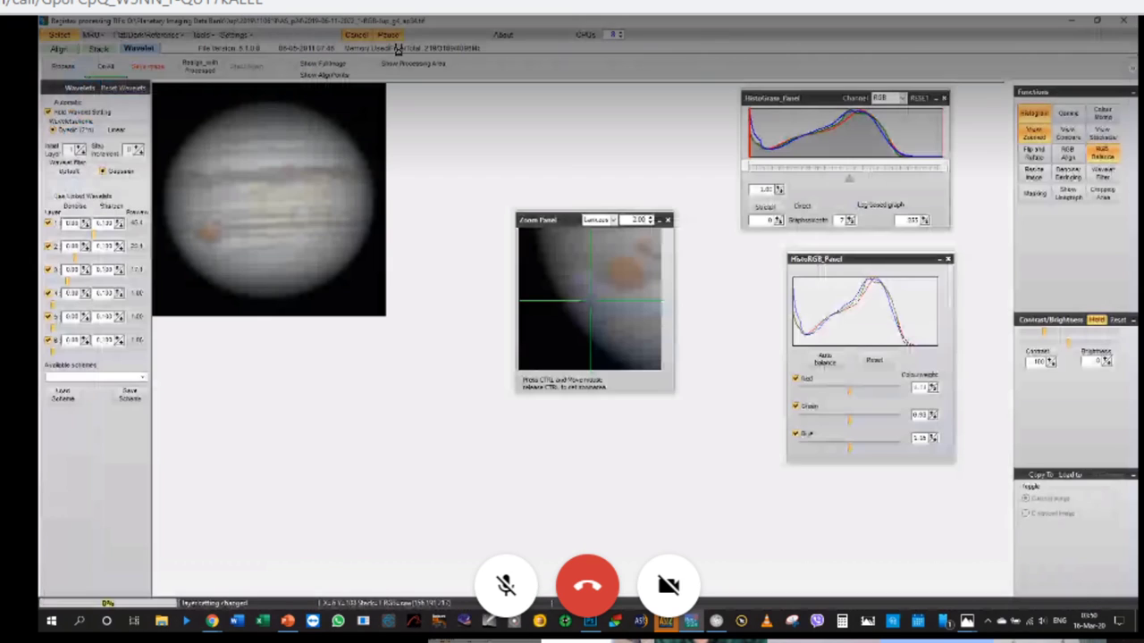
left_click(363, 37)
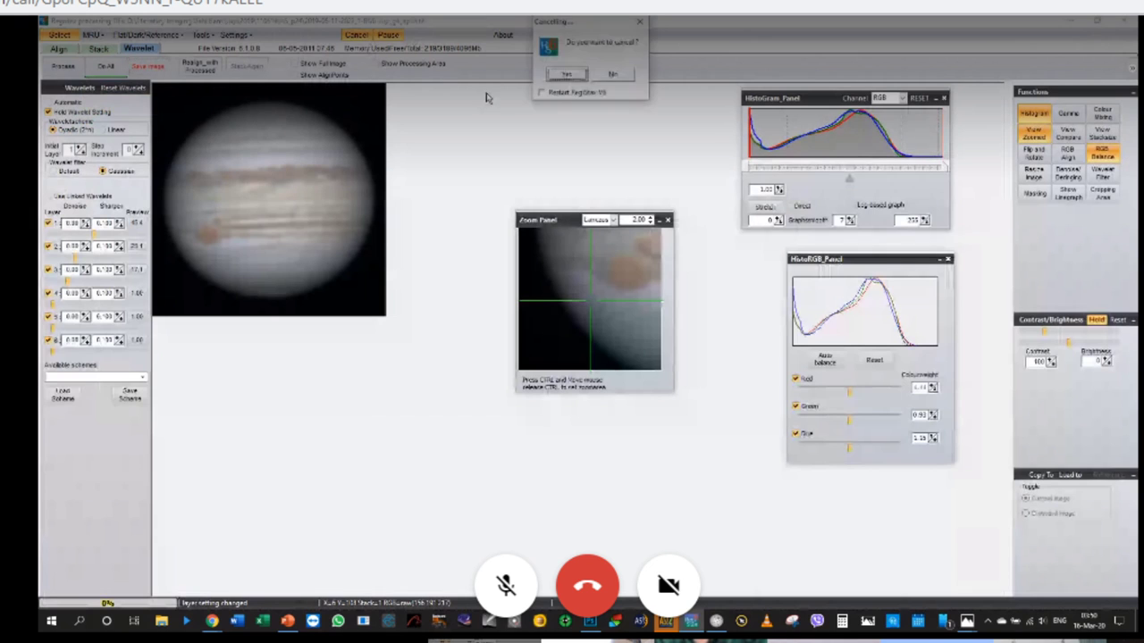
left_click(547, 94)
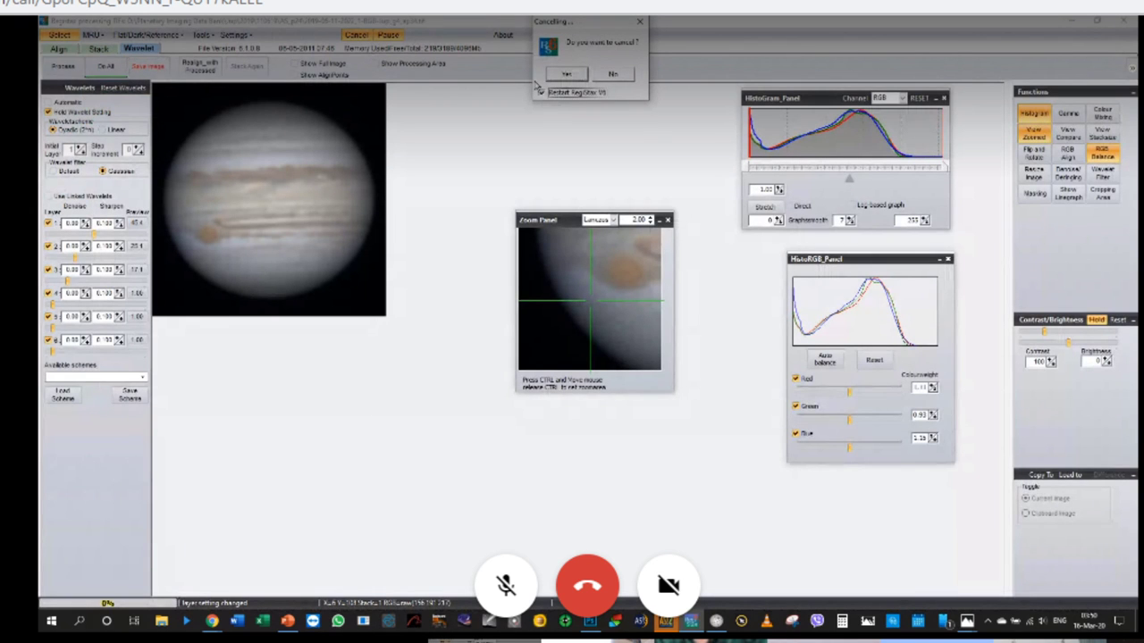
left_click(568, 75)
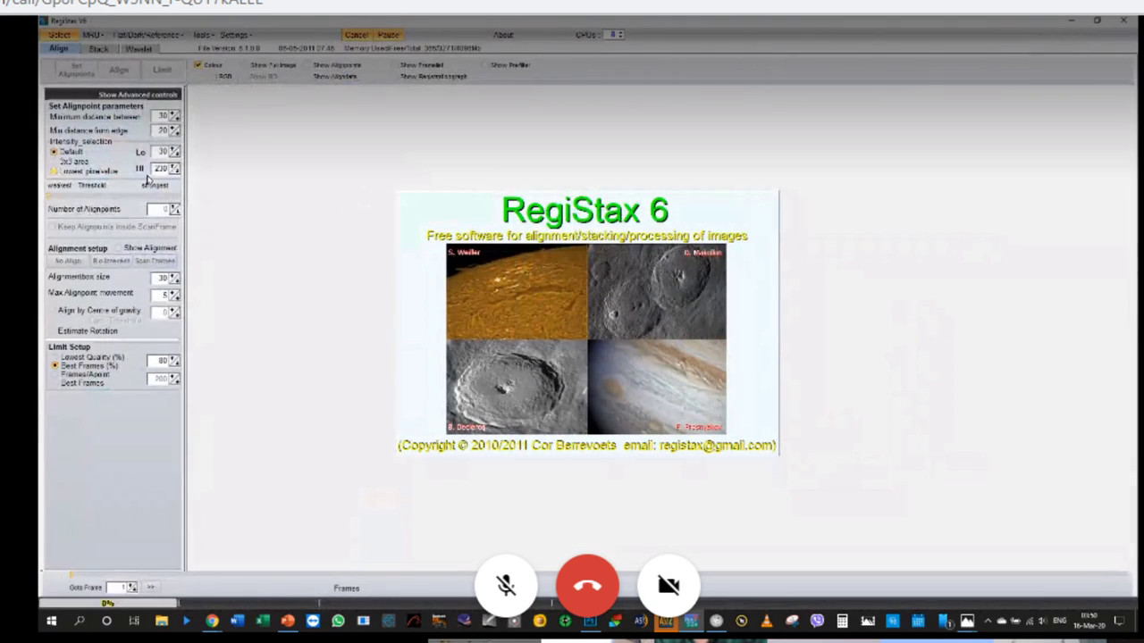
left_click(59, 35)
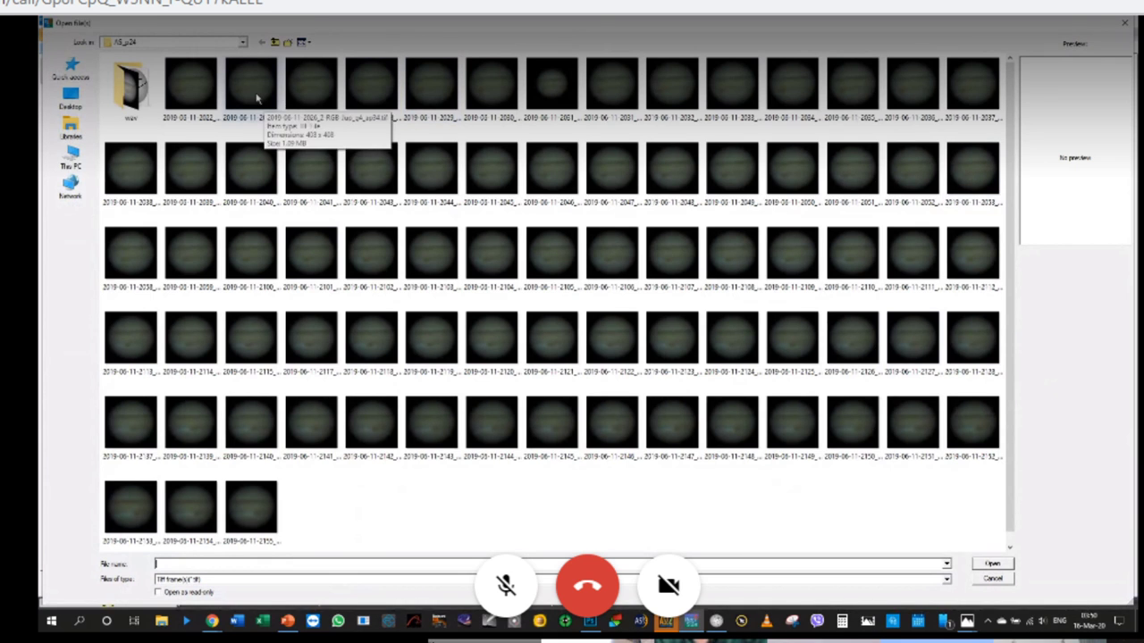
double_click(319, 157)
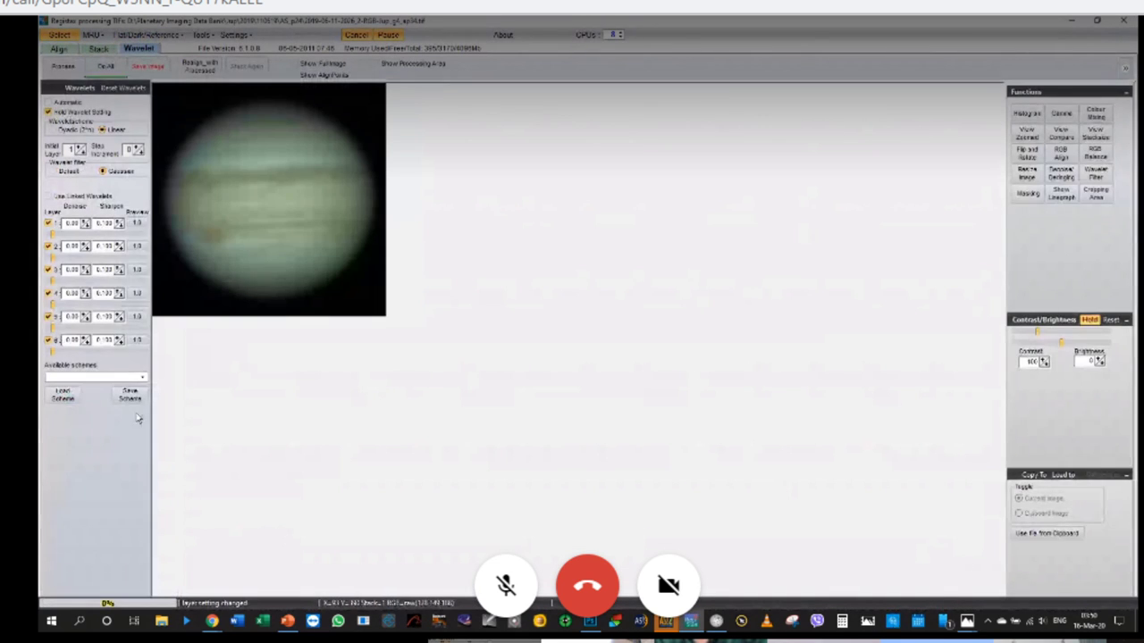
Show the histogram and auto-balance the RGB channels of the 2026_2 Jupiter image.
left_click(1026, 114)
left_click(1099, 154)
left_click(823, 359)
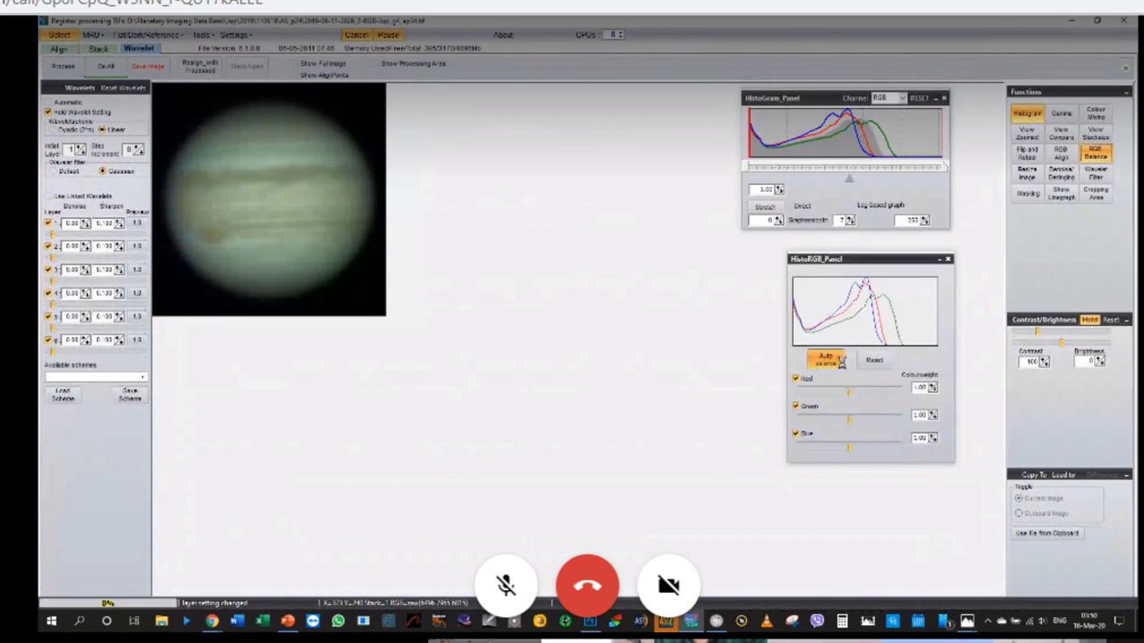
Set the second image's wavelets to Dyadic and apply the saved sharpening scheme.
left_click(55, 130)
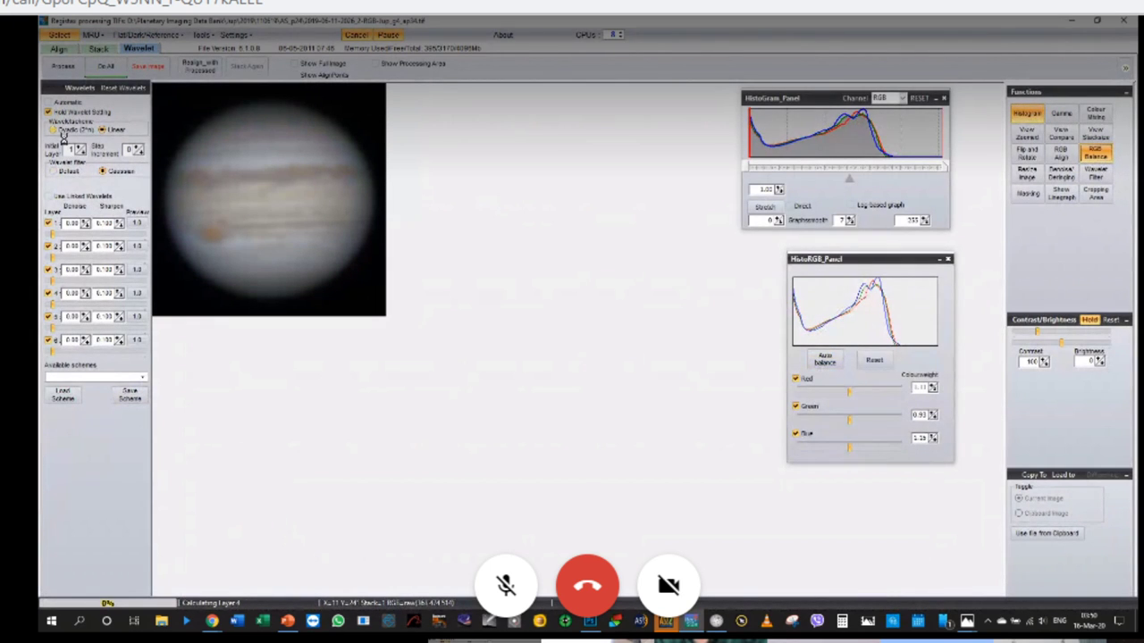
left_click(94, 377)
left_click(86, 389)
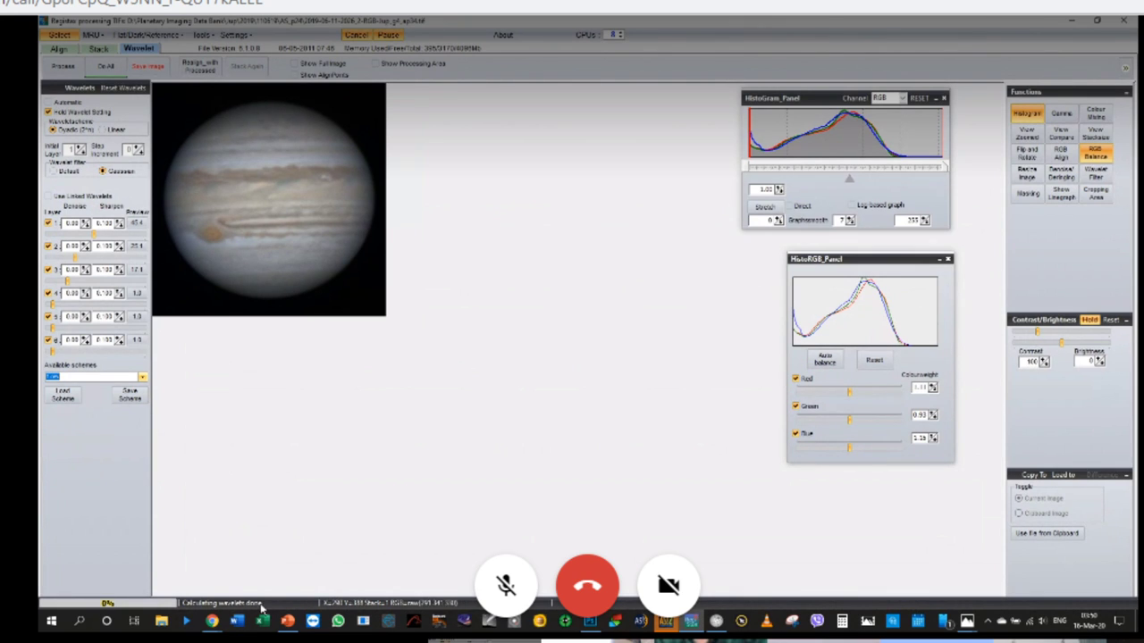
Switch to PowerPoint and present the Stretching & Sharpening slides as a slide show from slide 68.
left_click(287, 620)
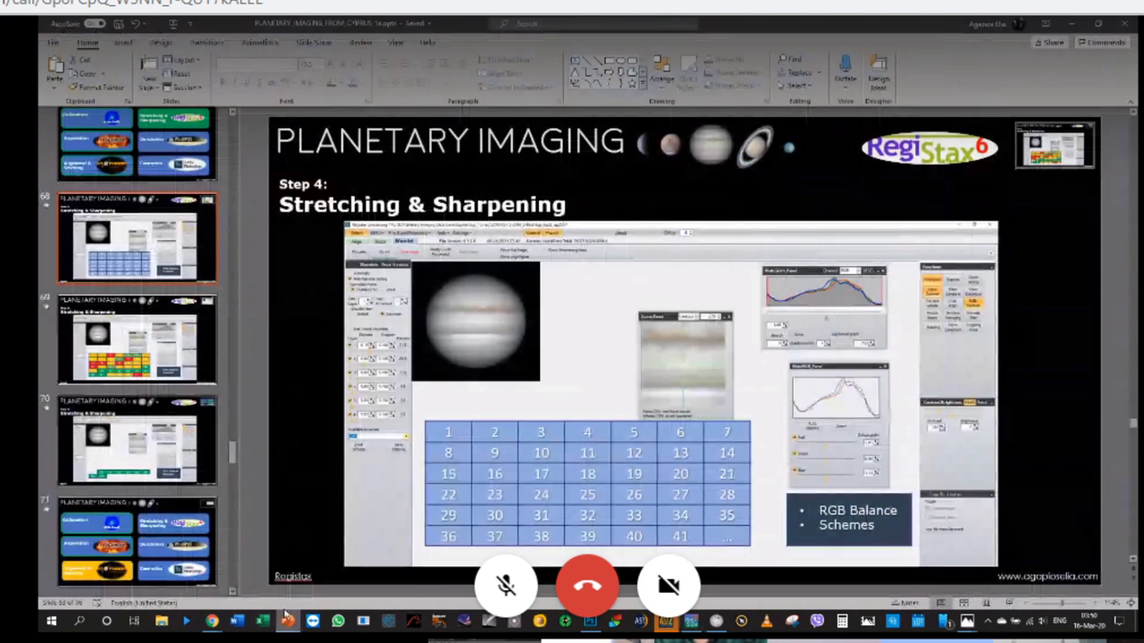
key("Page_Down")
key("Page_Up")
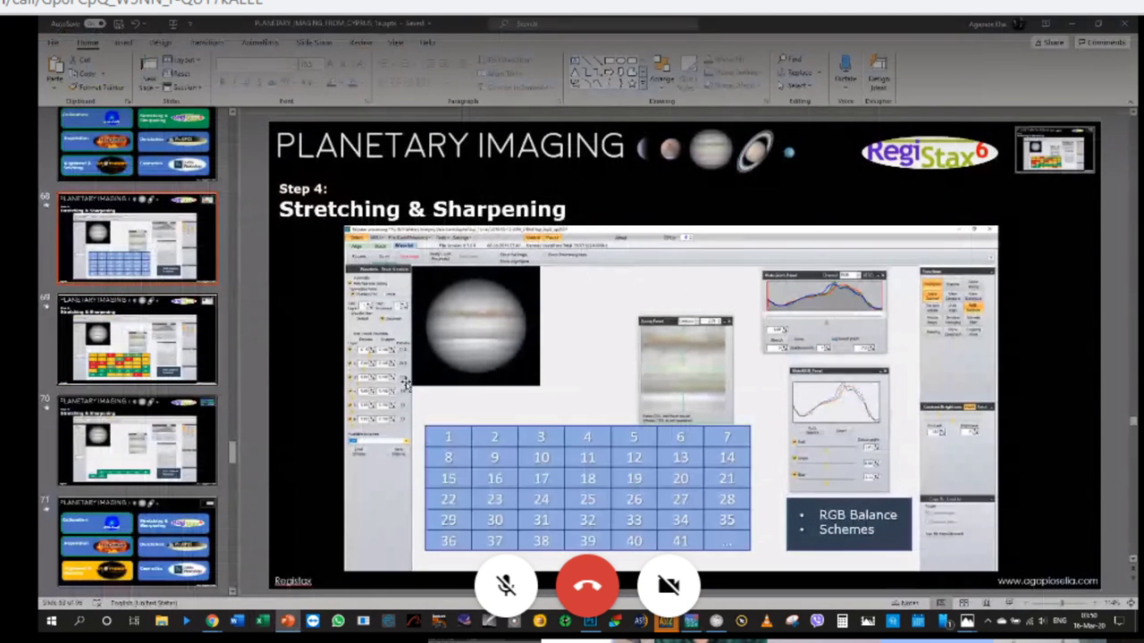
left_click(1010, 604)
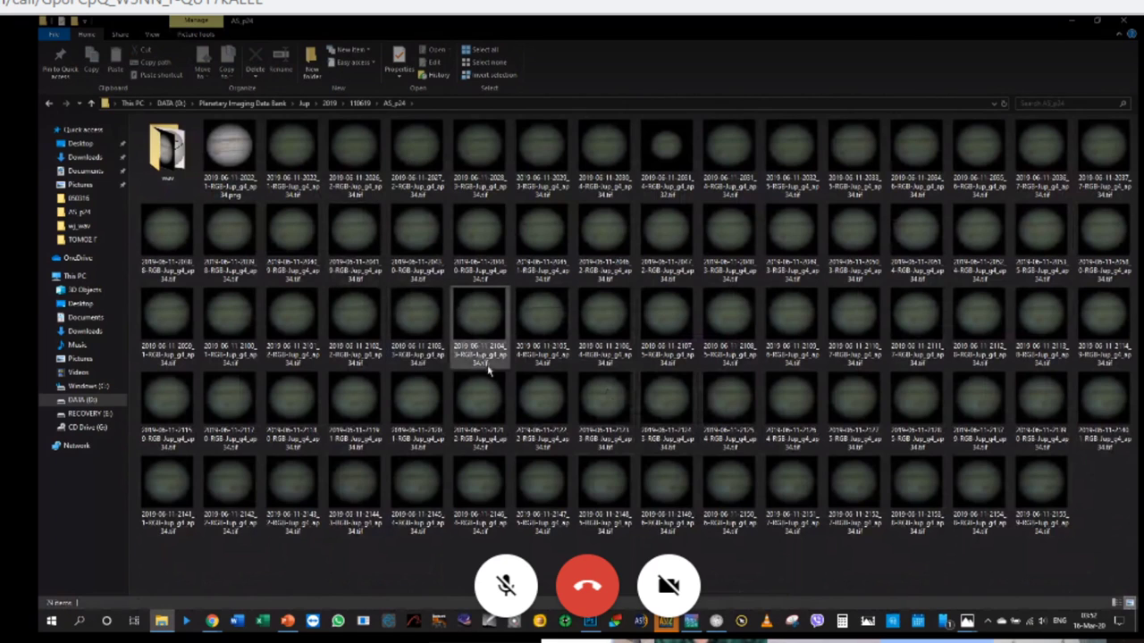
double_click(166, 151)
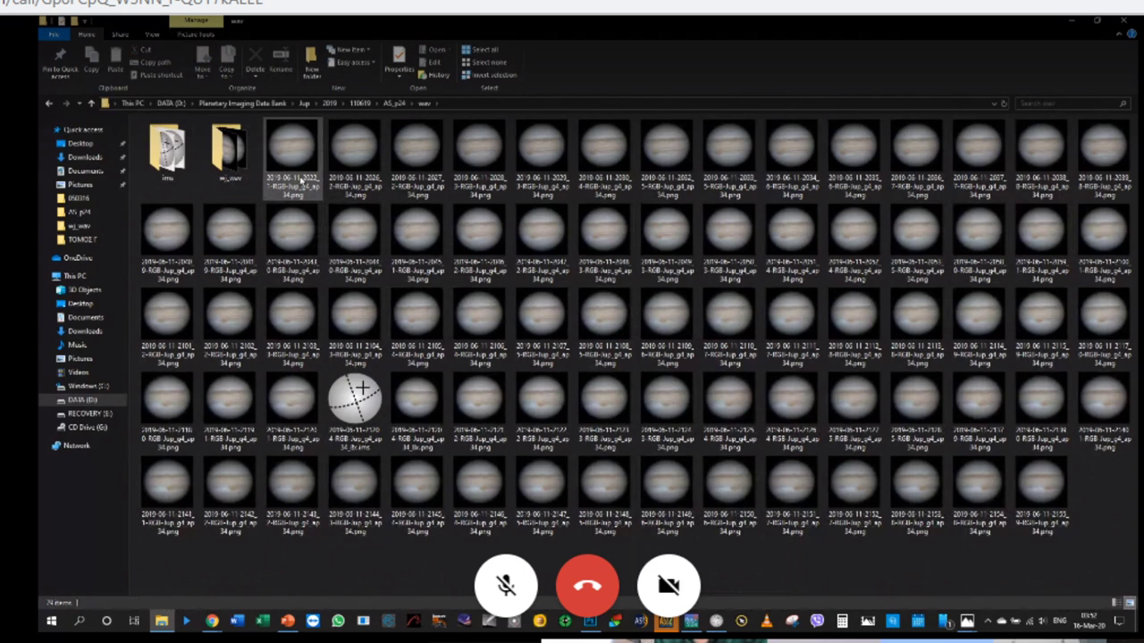
double_click(304, 181)
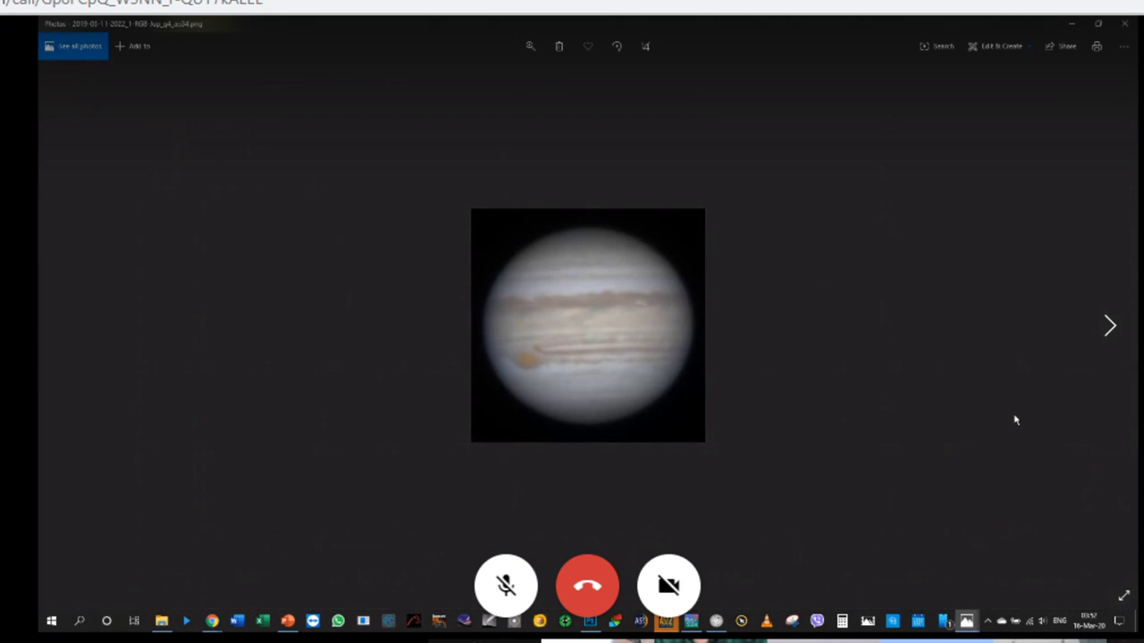
key("Right")
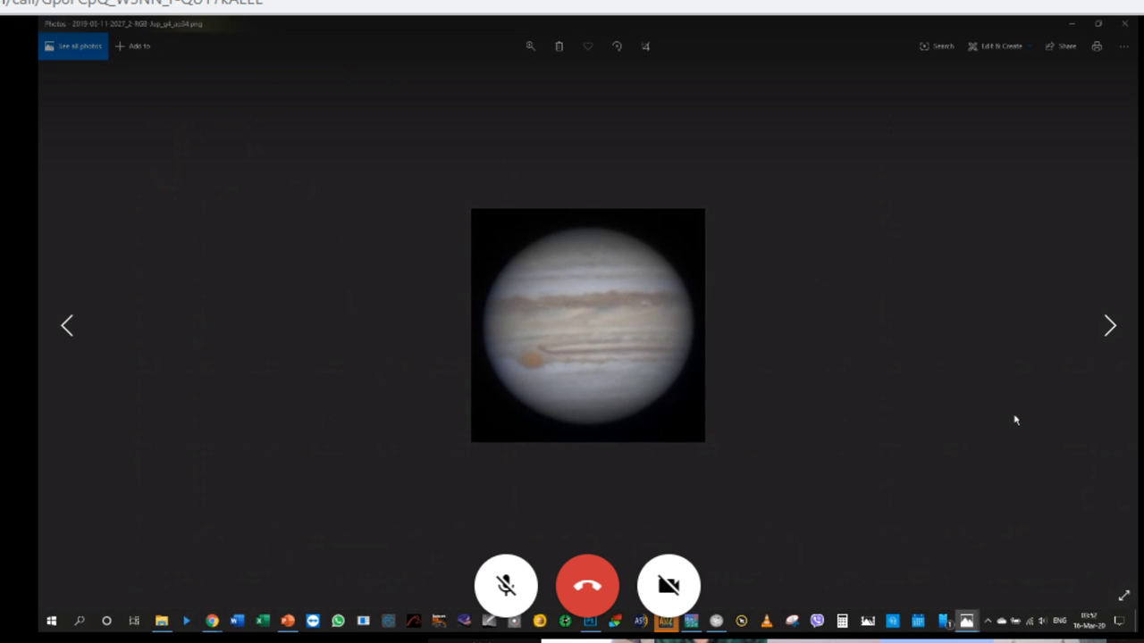
key("Right")
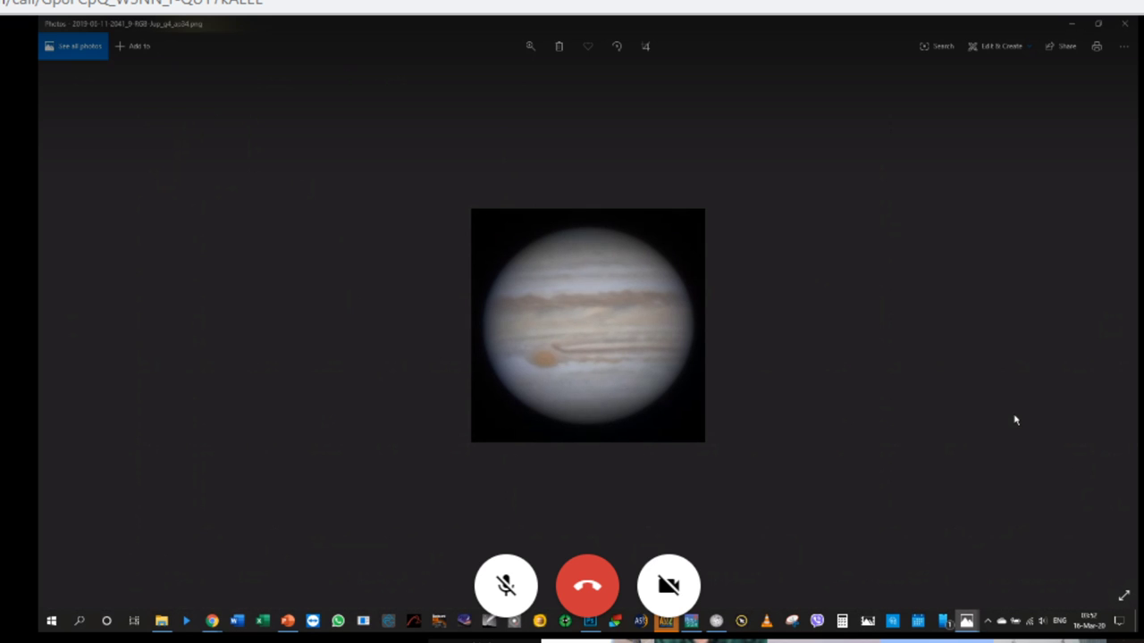
key("Right")
left_click(529, 47)
left_click_drag(482, 78, 524, 78)
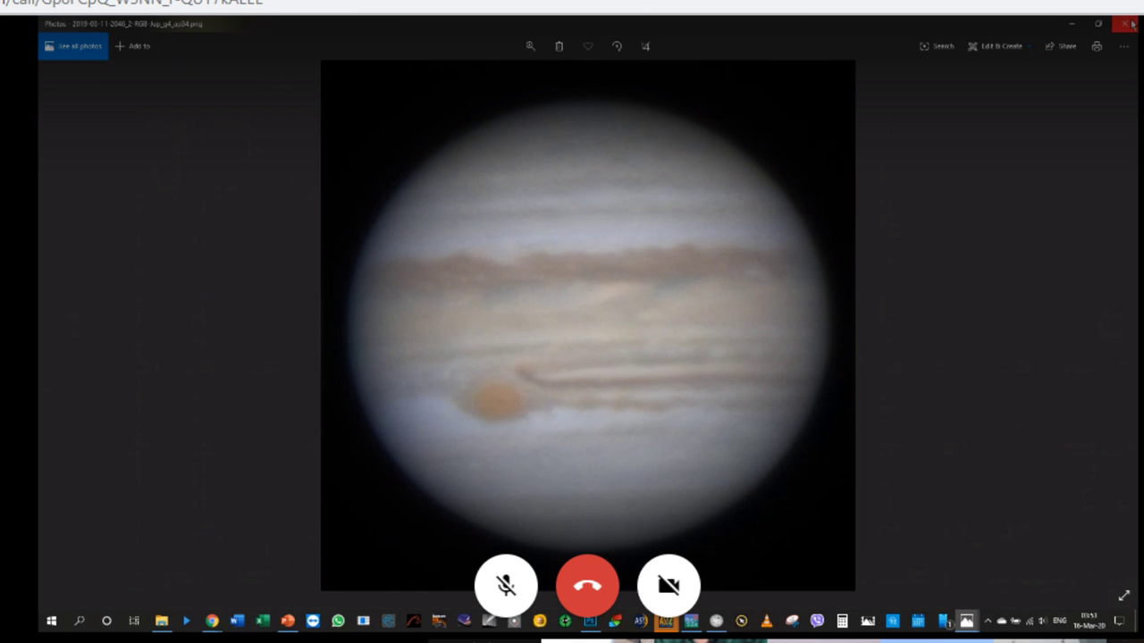
Switch back to PowerPoint and go to slide 71, the overview of the planetary imaging stages.
left_click(295, 623)
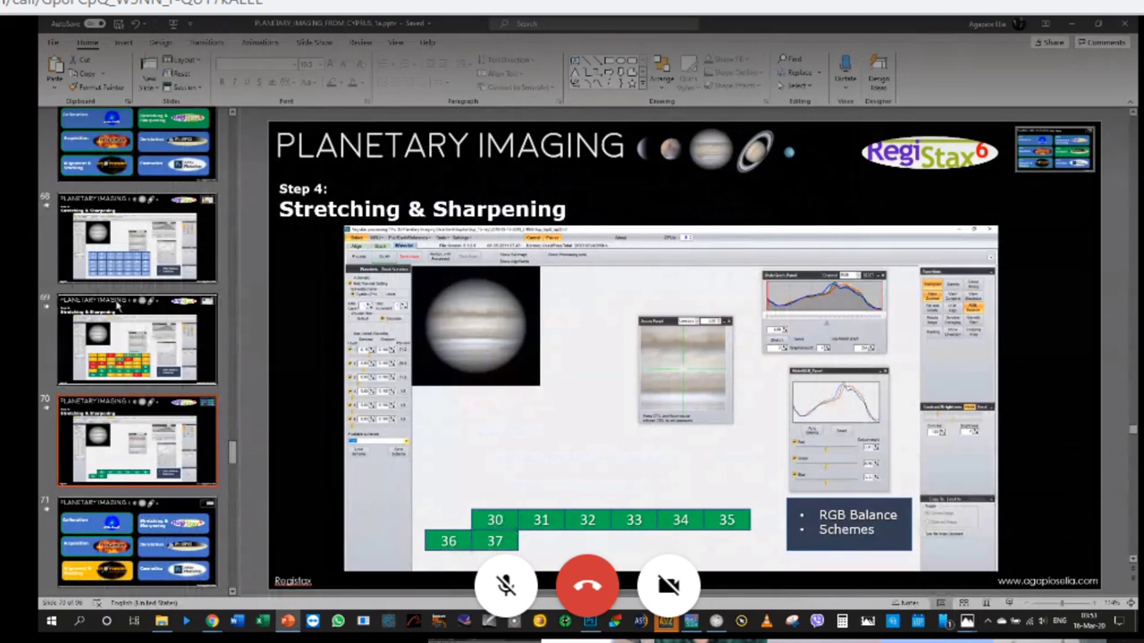
scroll(125, 312, "down", 4)
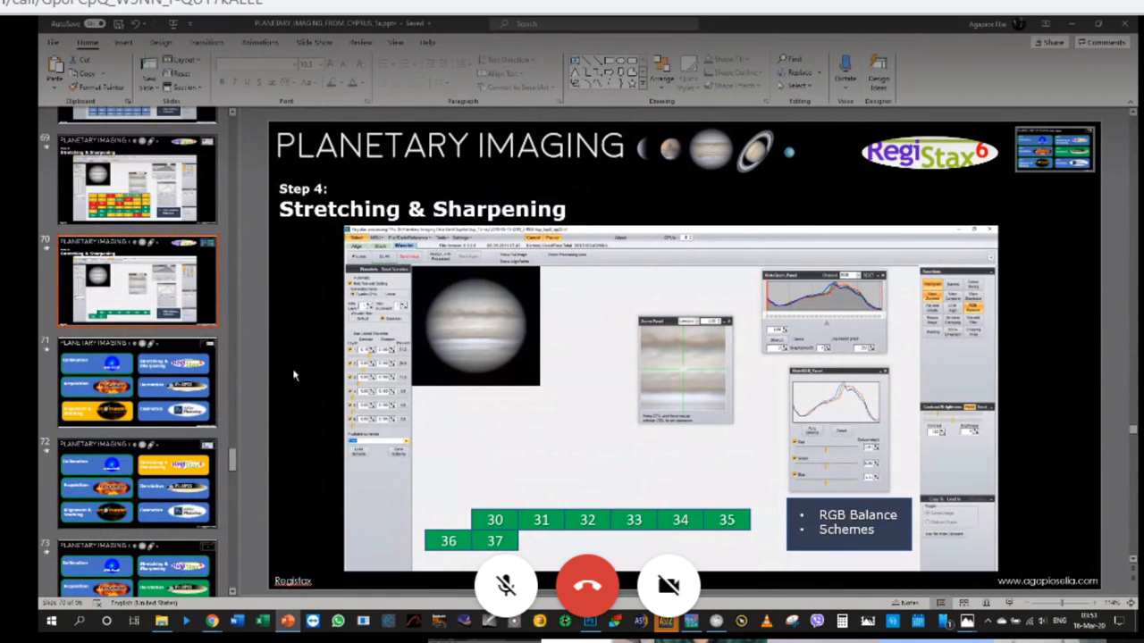
left_click(182, 378)
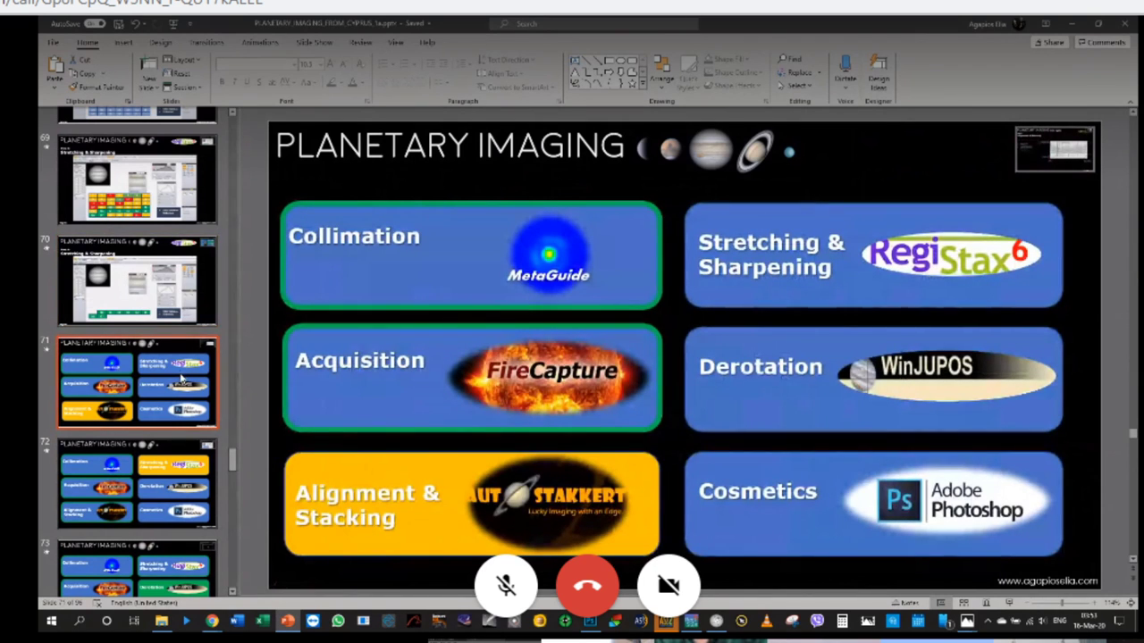